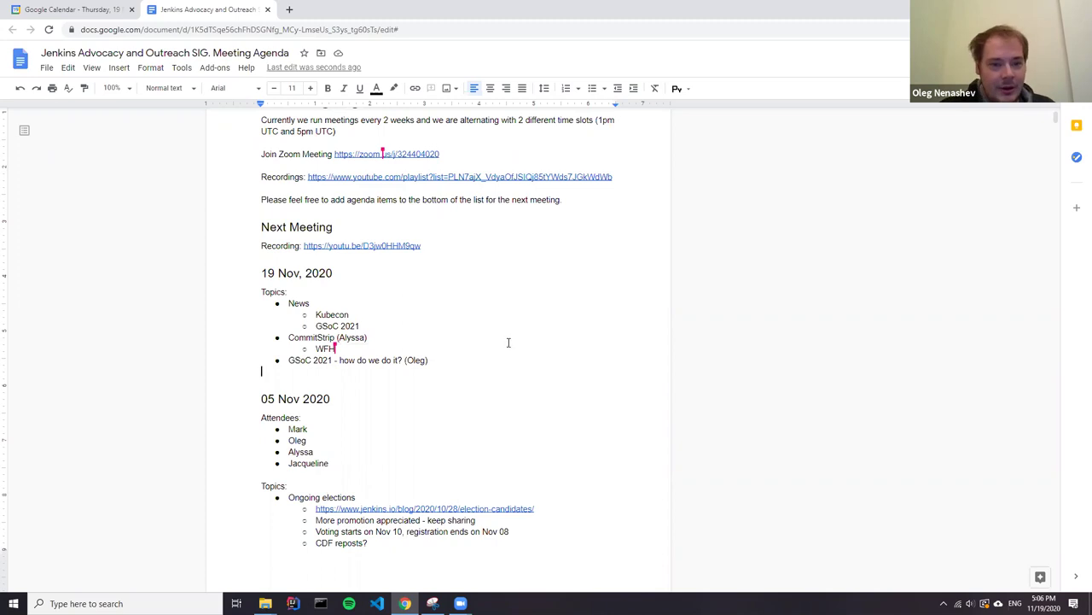
Select the Kubecon sub-item under News and scroll down the agenda.
click(368, 313)
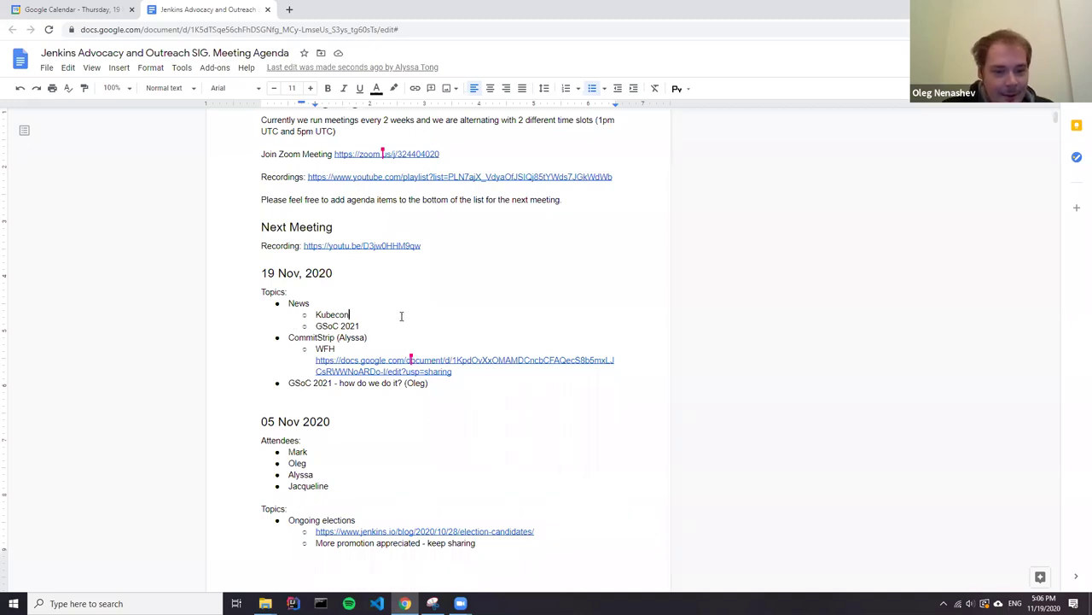
double_click(405, 316)
scroll(316, 286, down, 1)
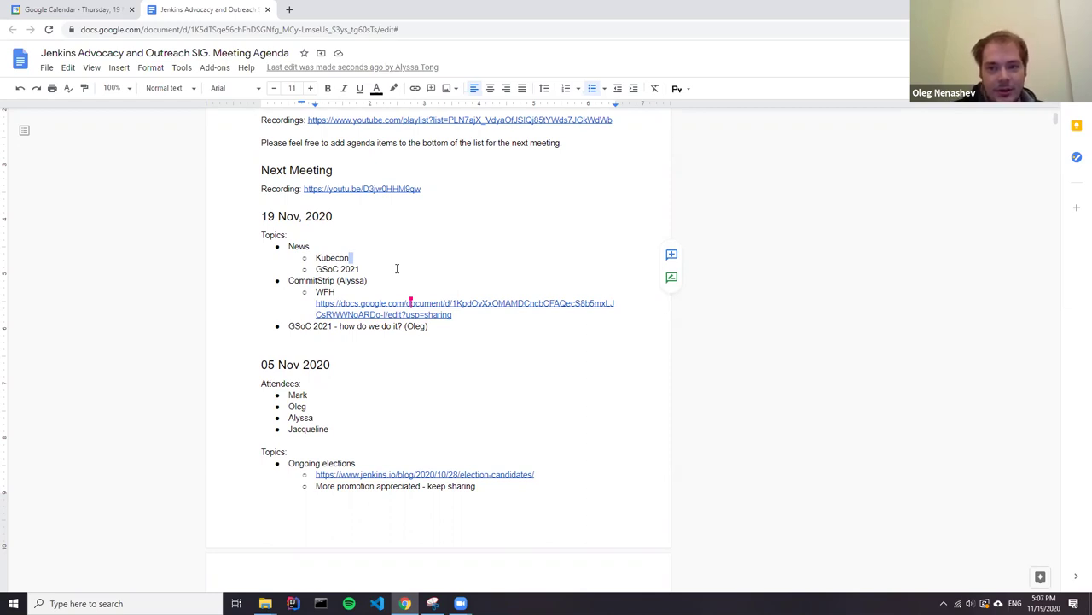
Open jenkins.io/projects/gsoc/ in a new tab from the address bar suggestions.
click(291, 10)
text(projects)
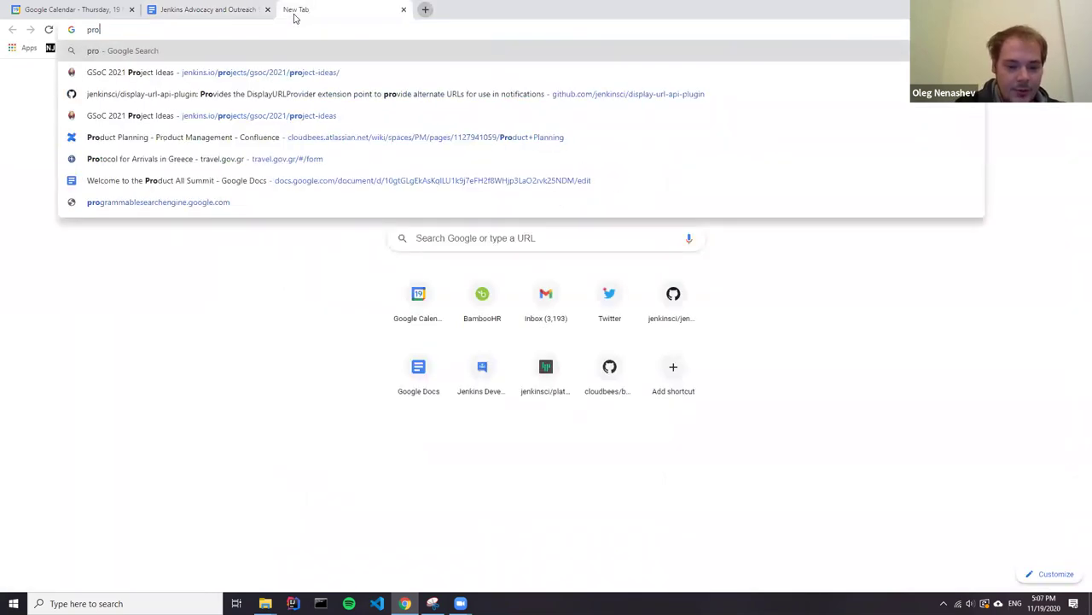
key(Down)
key(Down)
key(Down)
key(Down)
key(Down)
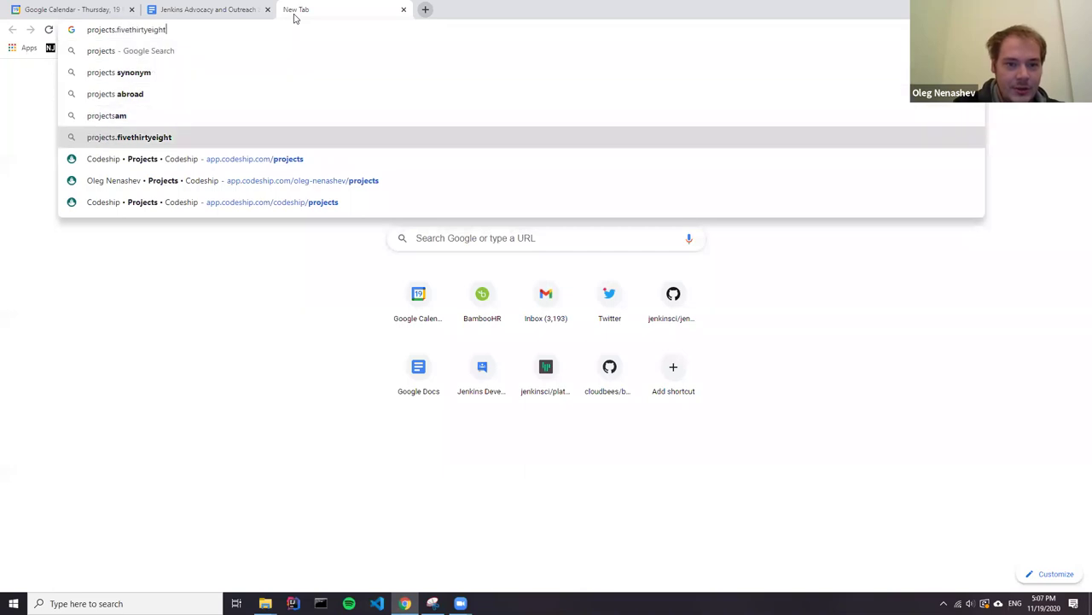
key(Up)
key(Up)
key(Up)
key(Up)
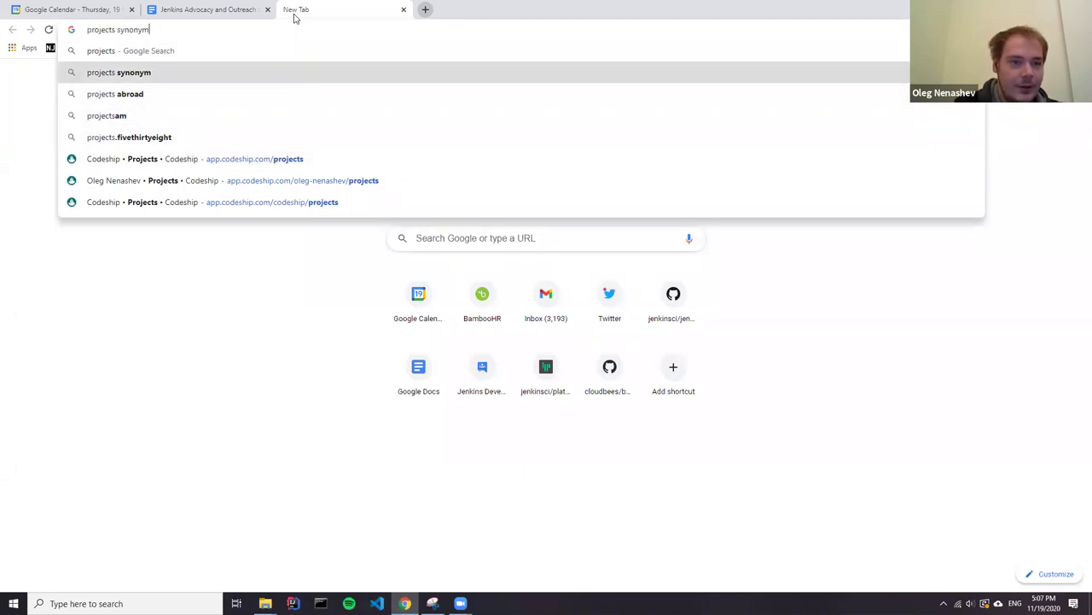
key(Return)
click(264, 36)
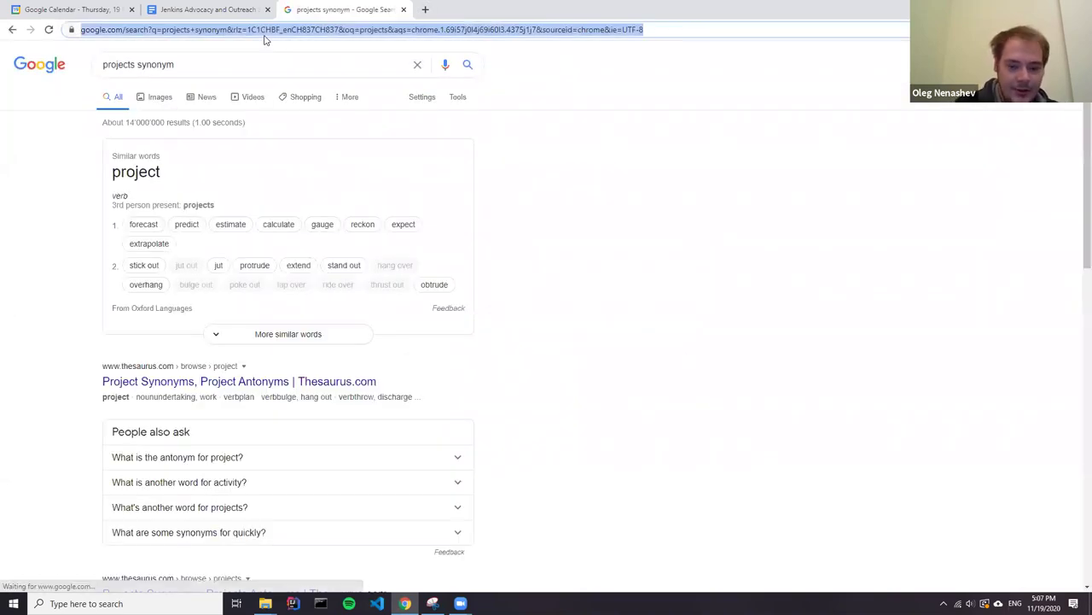
text(projects/gso)
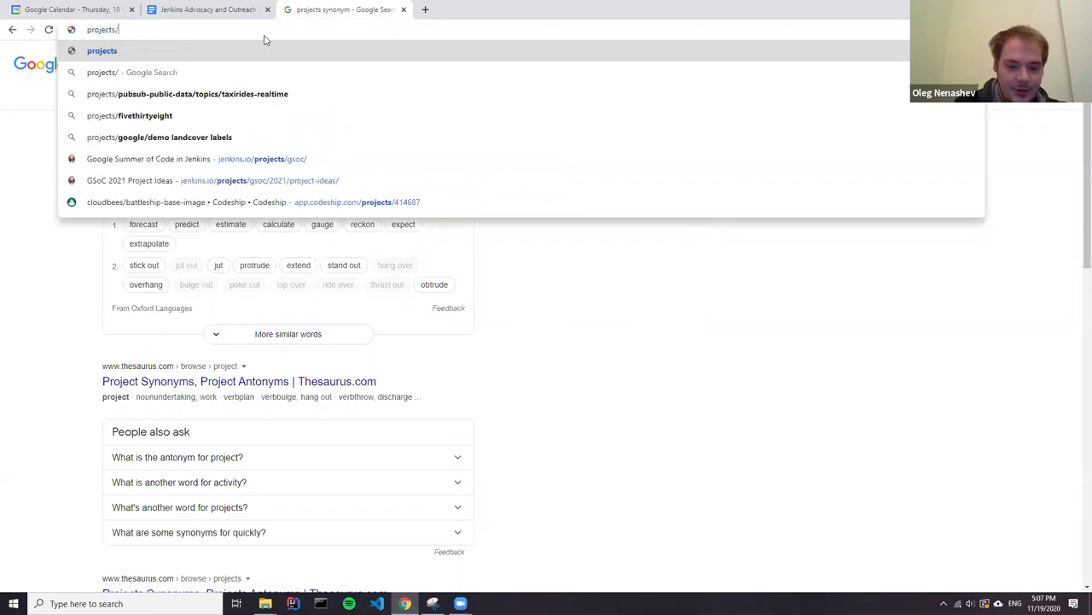
key(Down)
key(Down)
key(Down)
key(Down)
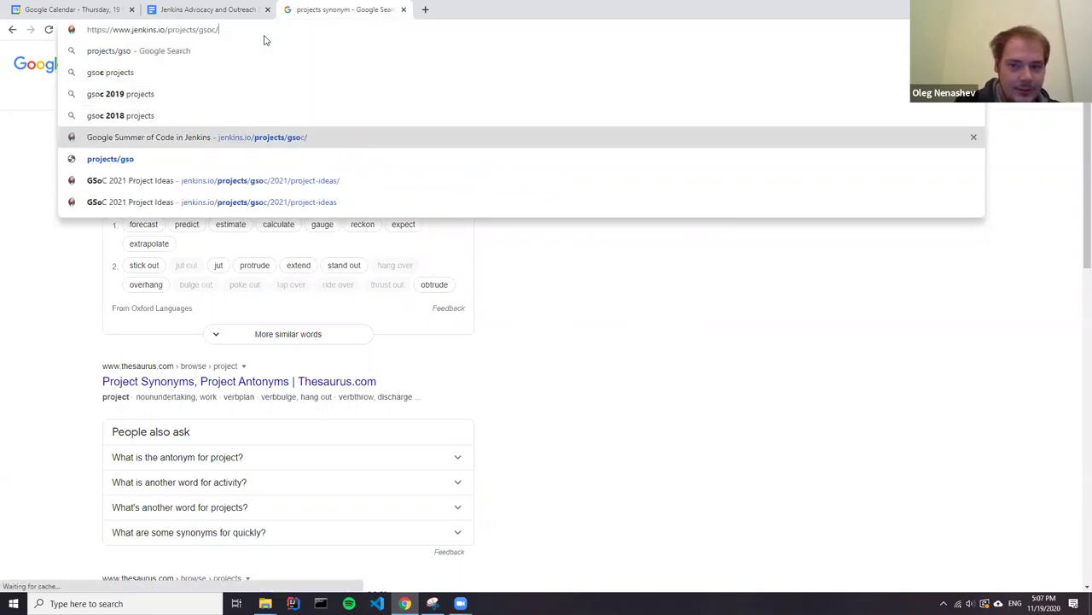
key(Return)
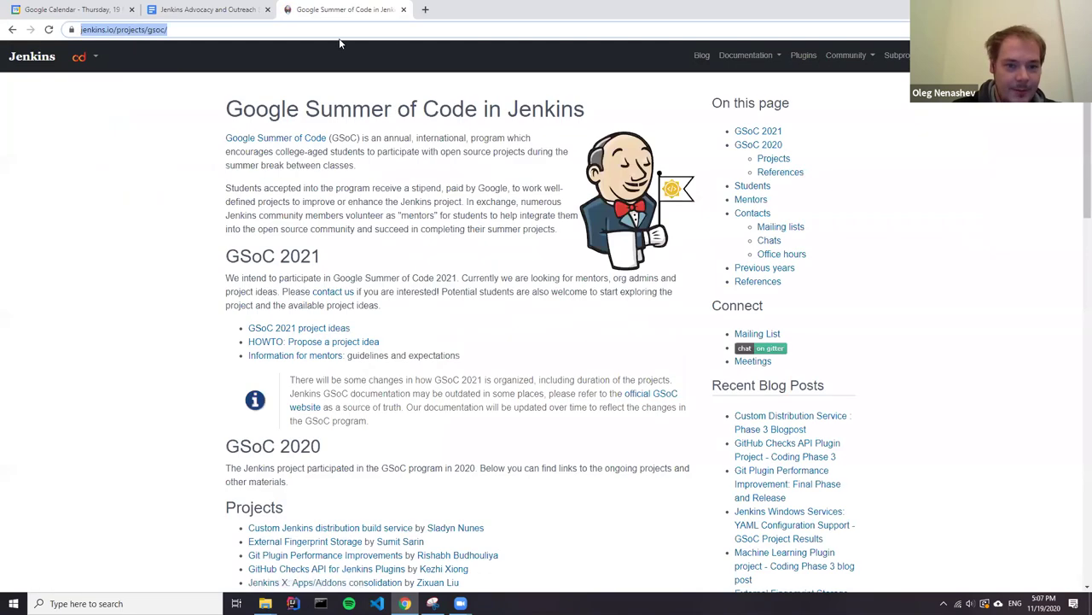
Back in the agenda, paste the GSoC projects page link as a nested point under GSoC 2021.
click(195, 12)
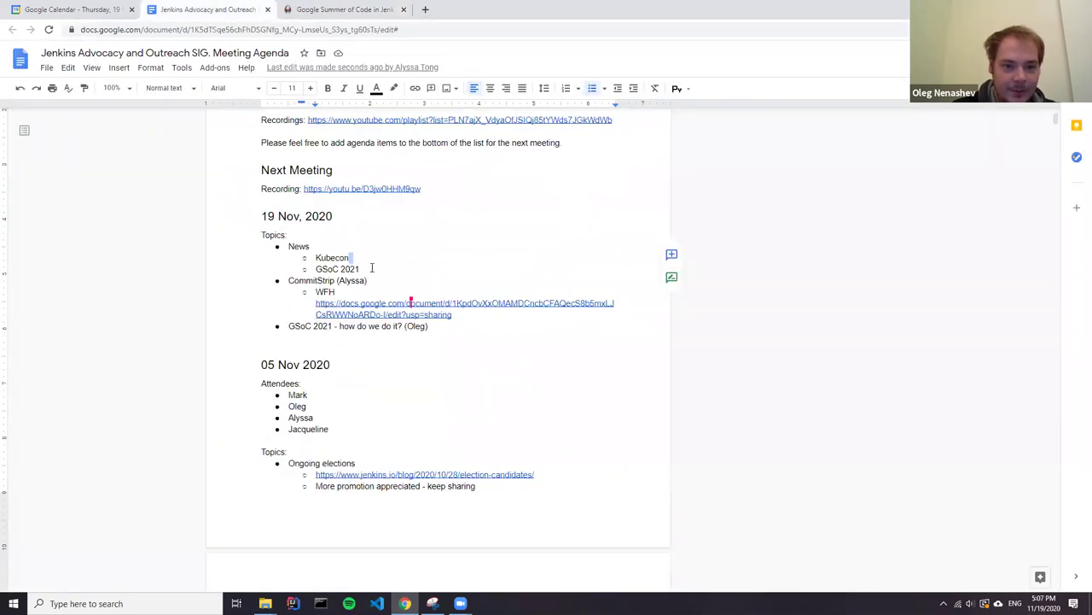
click(379, 267)
key(Return)
key(Tab)
text(https://www.jenkins.io/projects/gsoc/)
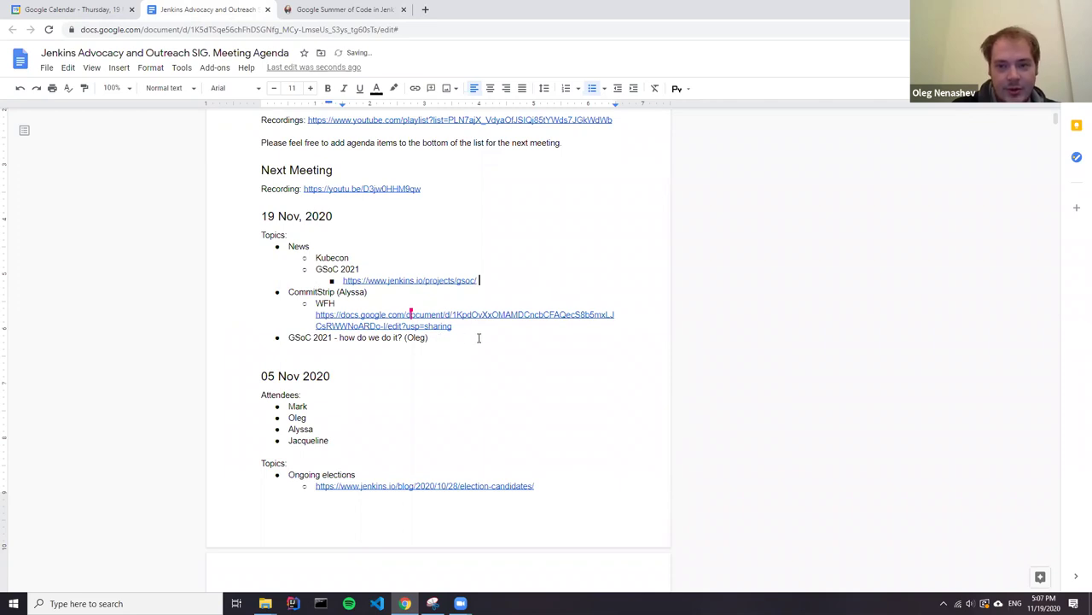
Add an empty sub-point under the GSoC 2021 planning topic, then open the linked CommitStrip draft.
click(470, 337)
key(Return)
key(Tab)
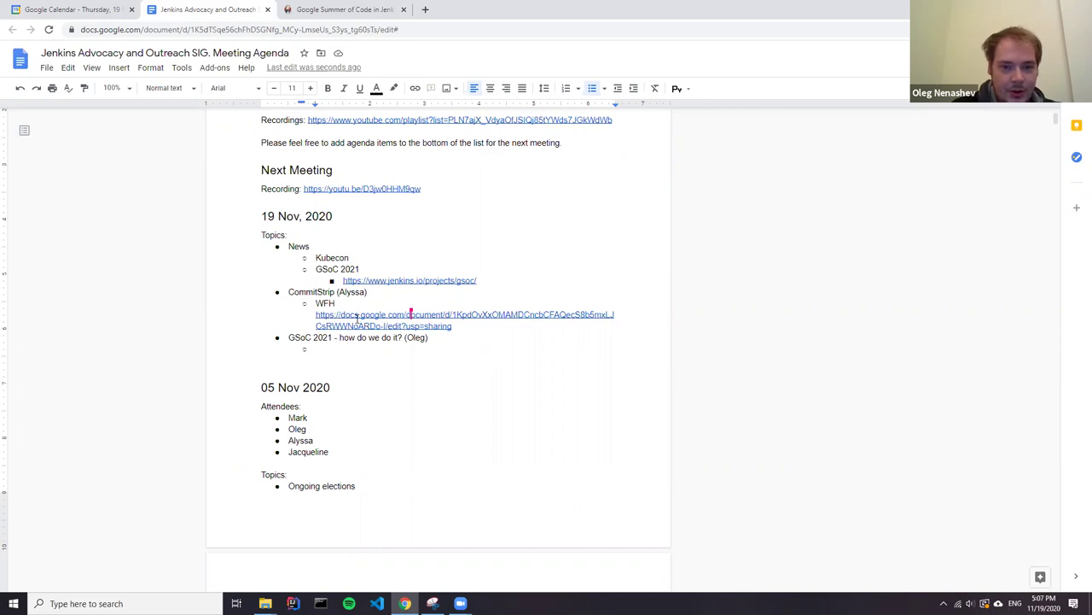
click(357, 318)
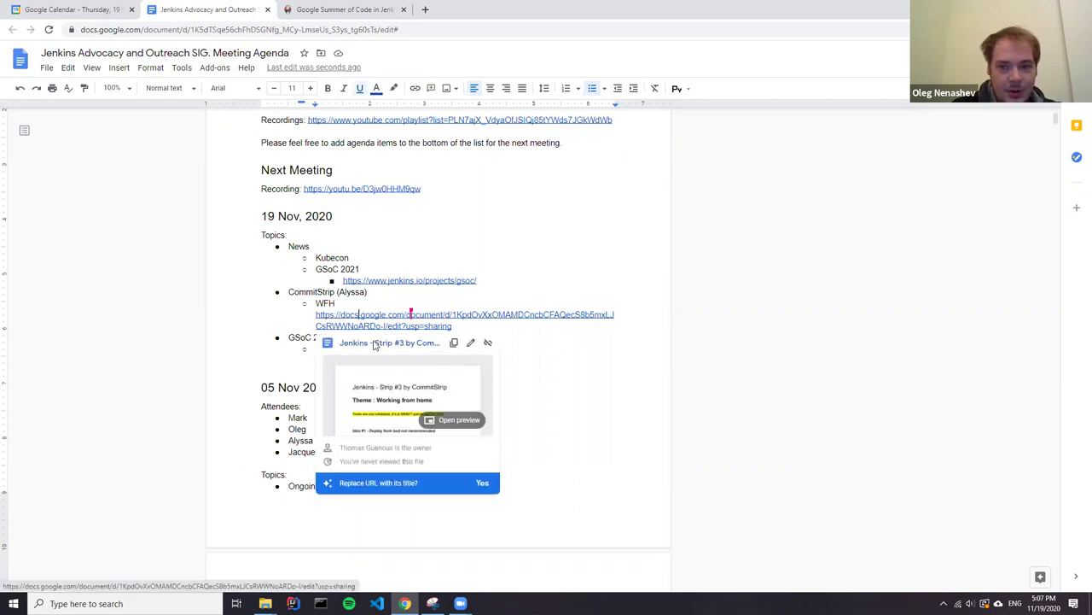
click(371, 342)
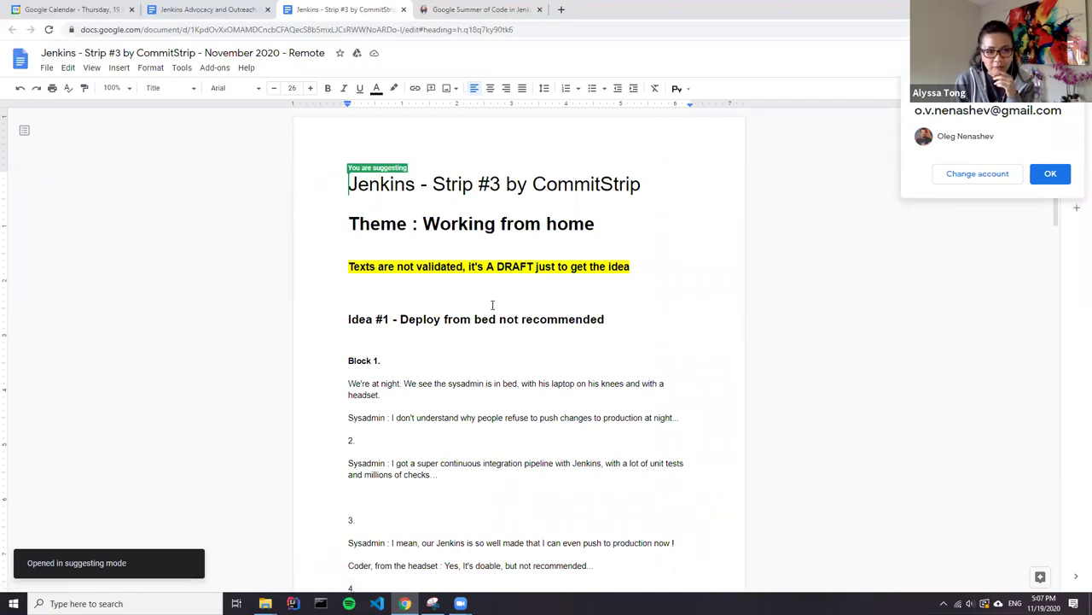
scroll(493, 304, down, 2)
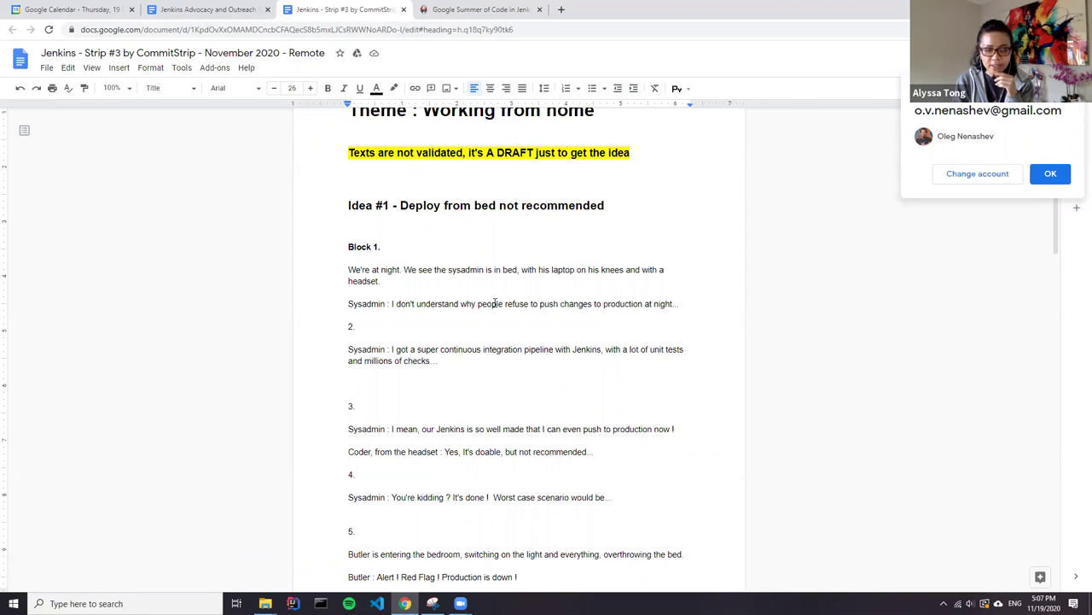
scroll(491, 300, down, 5)
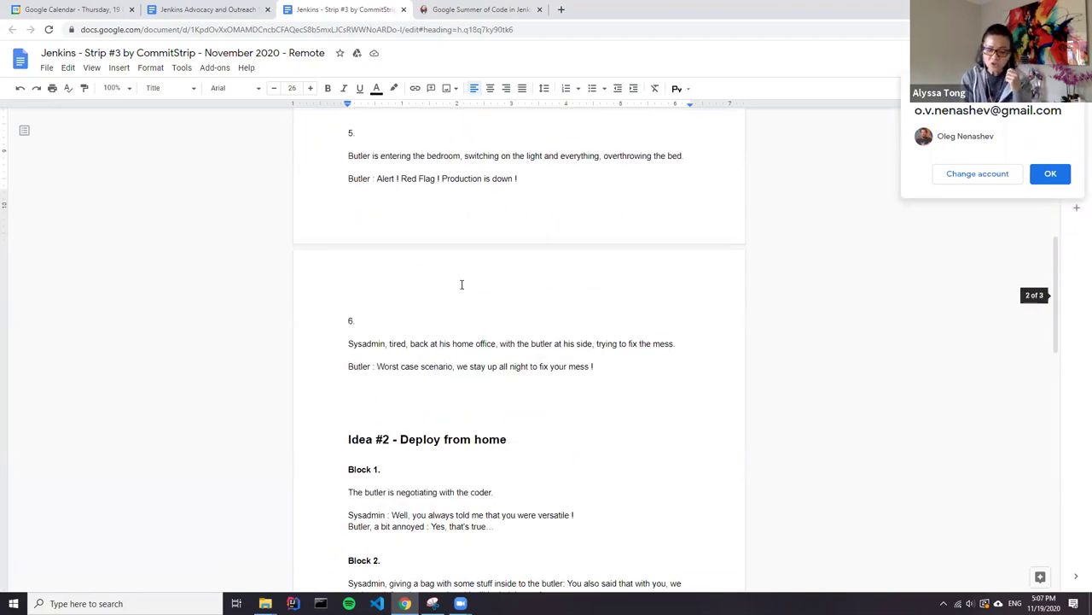
scroll(460, 282, up, 5)
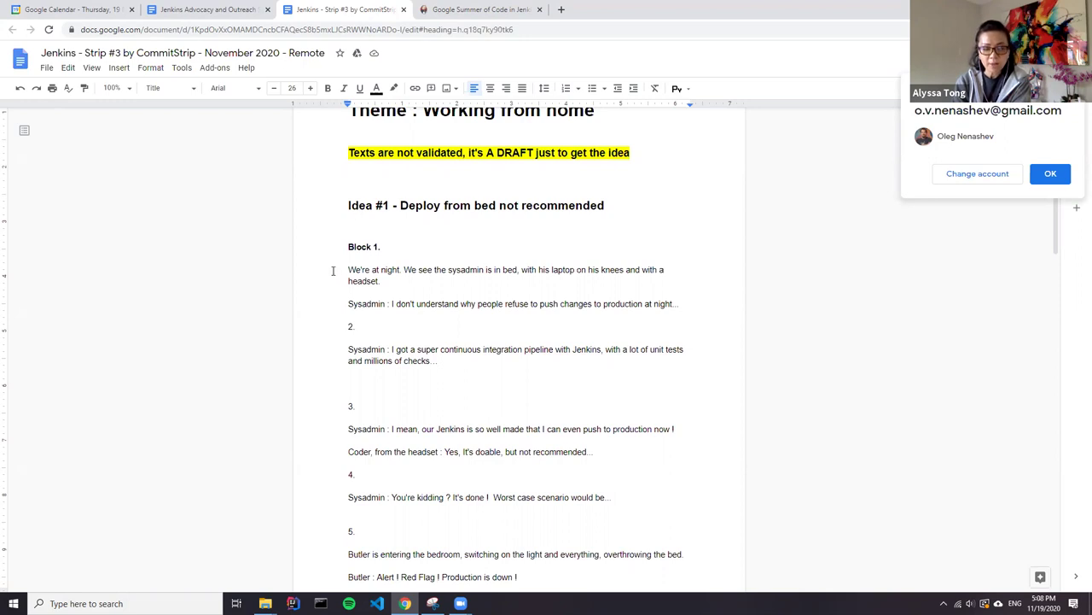
scroll(331, 270, down, 2)
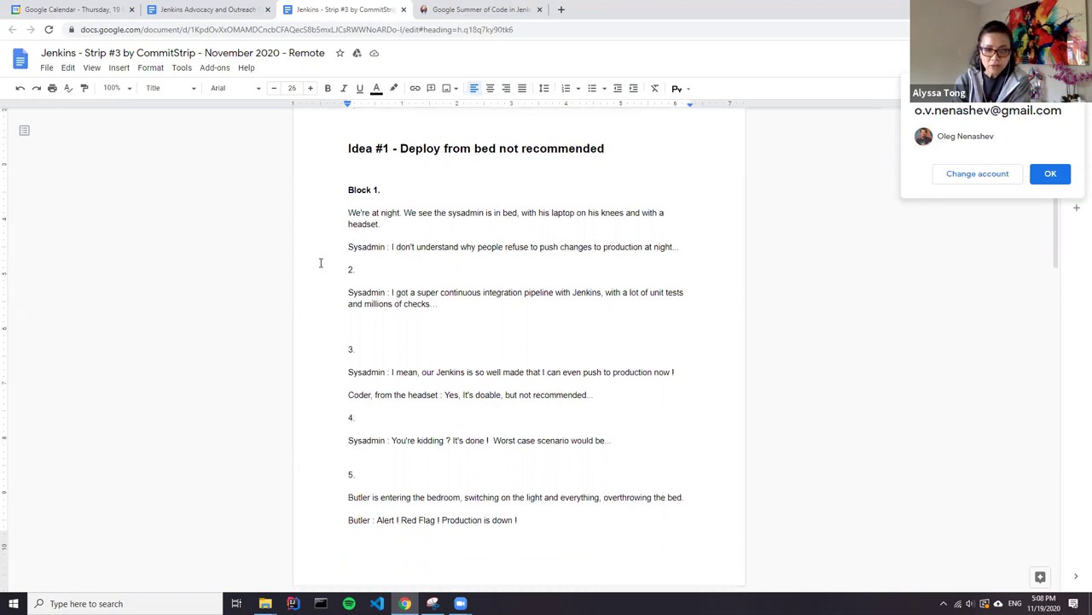
scroll(321, 263, down, 2)
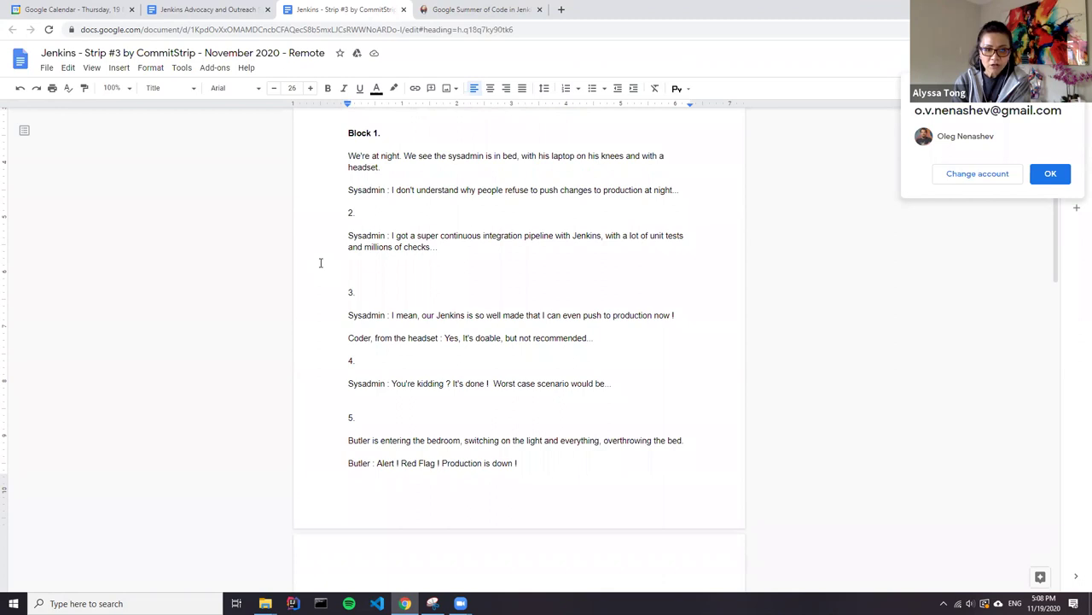
scroll(321, 263, down, 12)
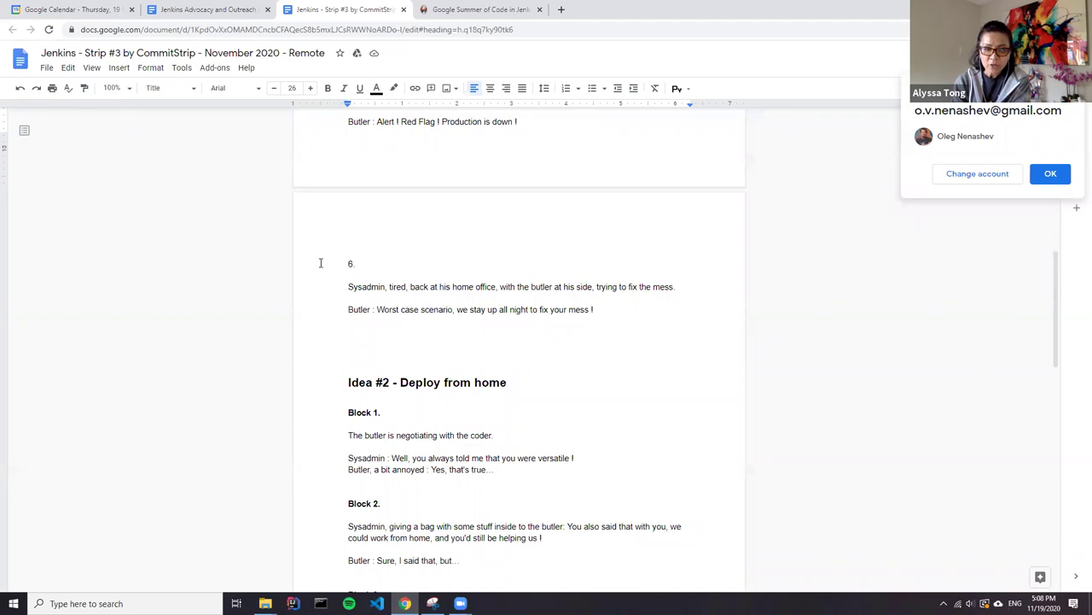
scroll(321, 263, down, 4)
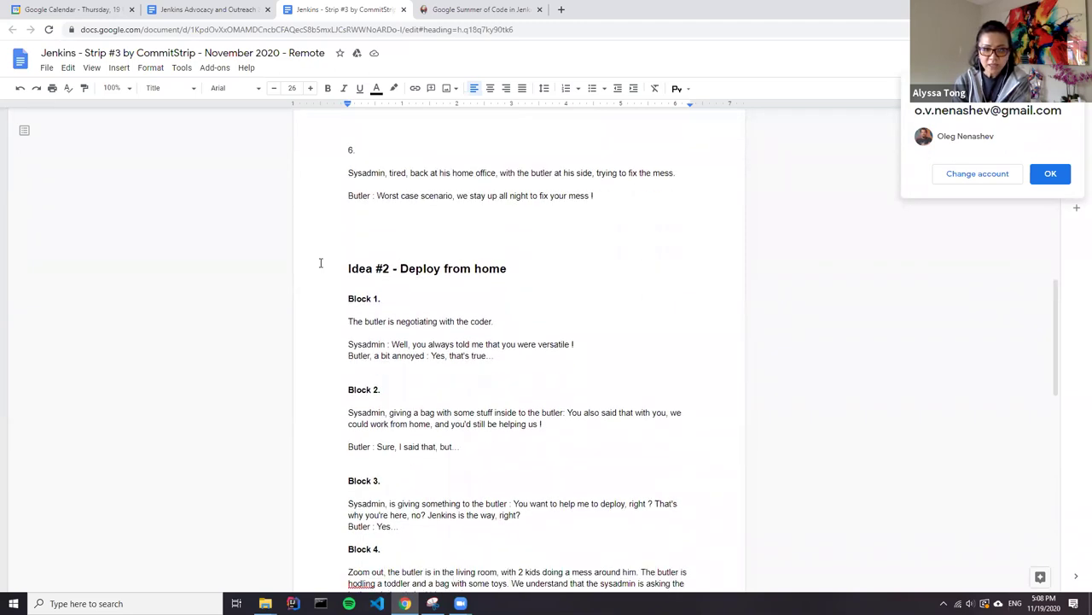
scroll(321, 263, down, 2)
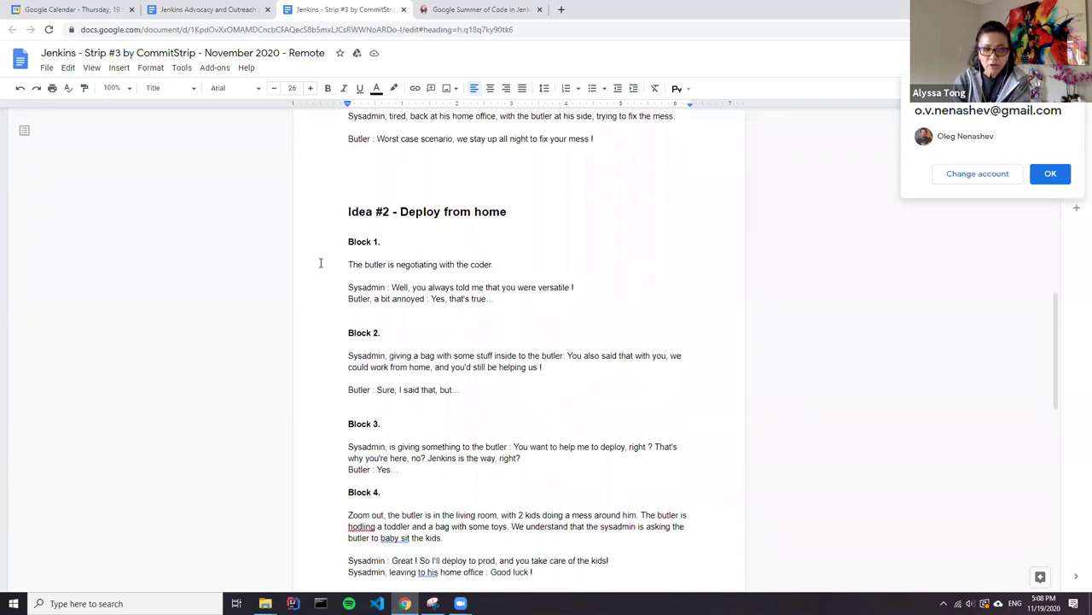
scroll(321, 263, down, 6)
scroll(321, 262, down, 3)
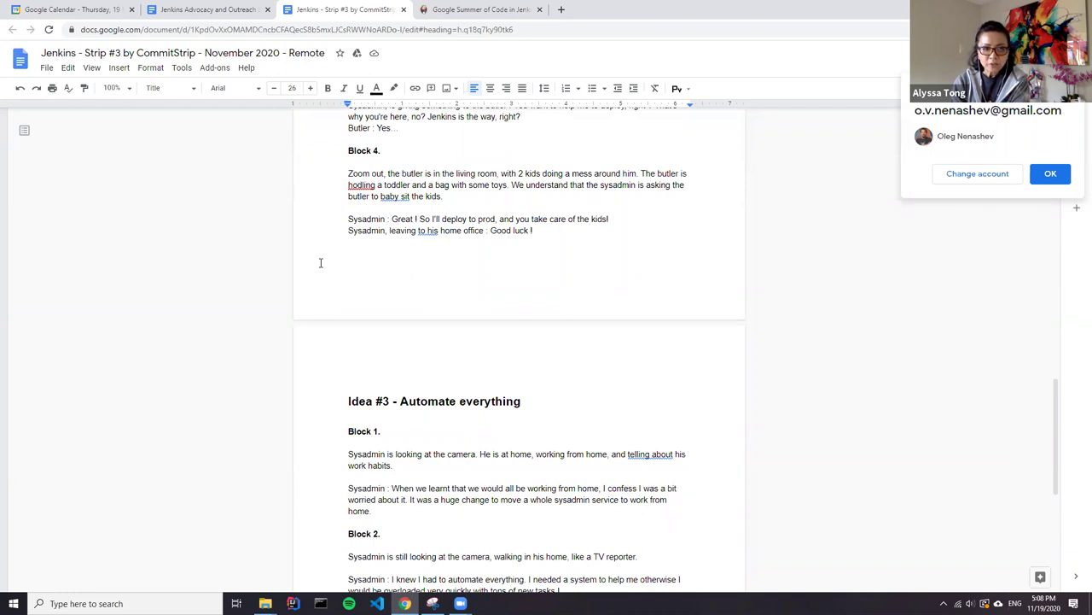
scroll(321, 263, down, 5)
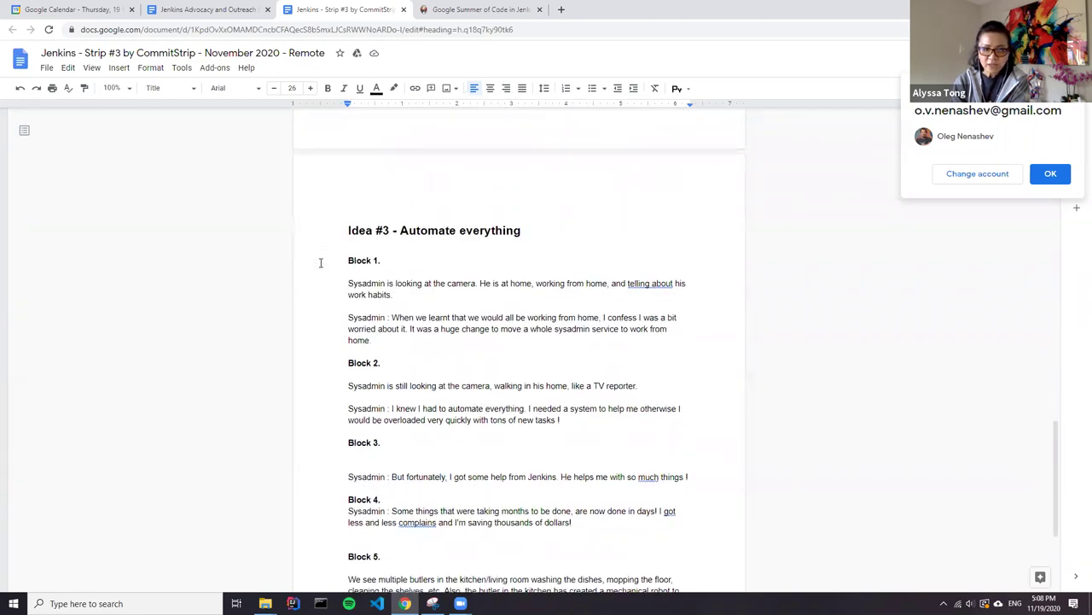
scroll(321, 263, down, 1)
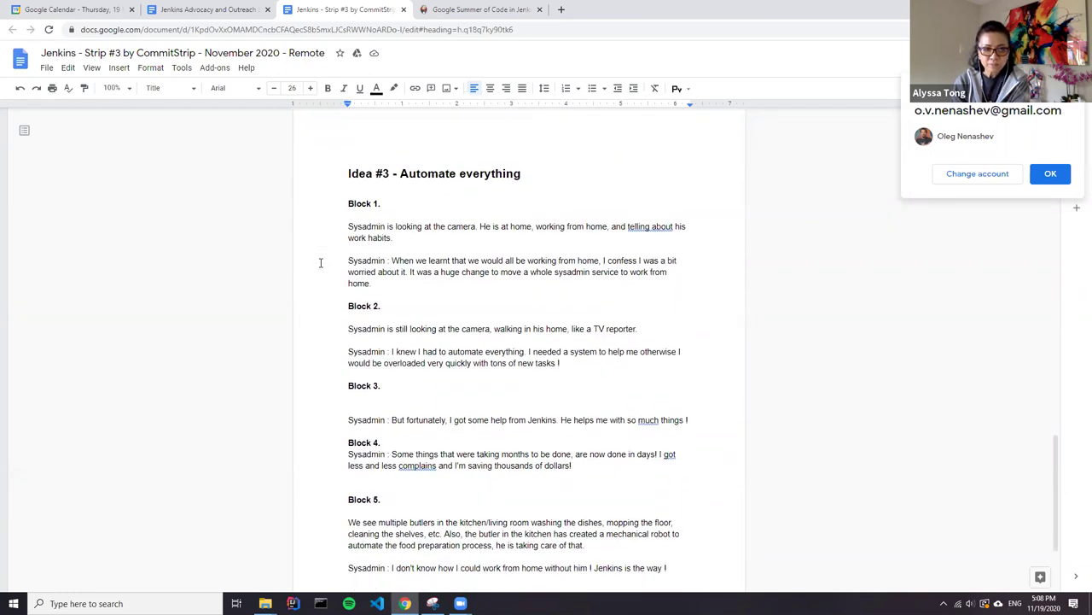
scroll(321, 263, down, 4)
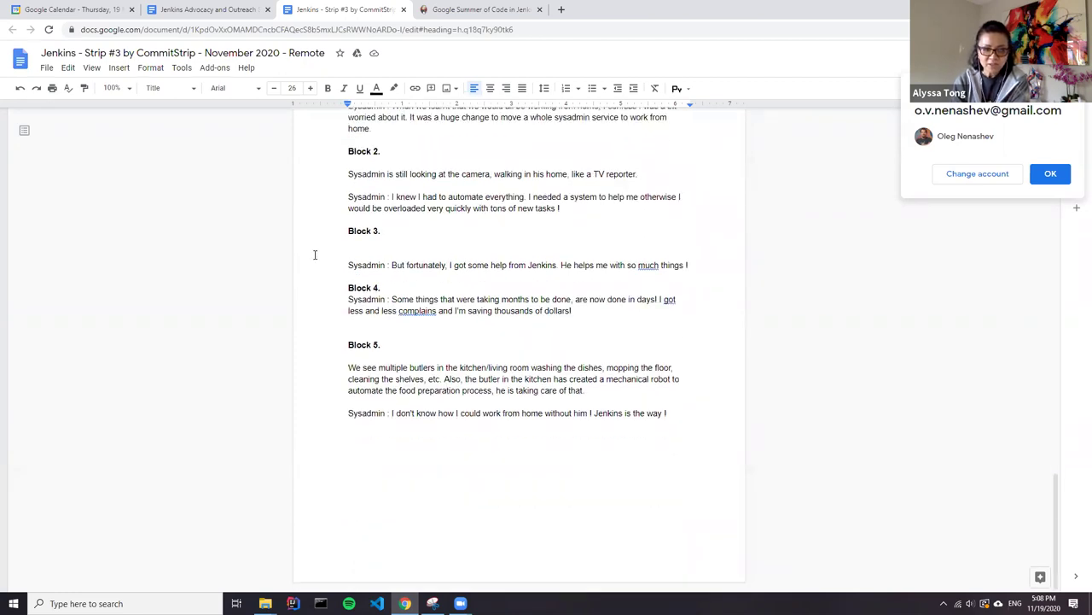
scroll(316, 255, up, 20)
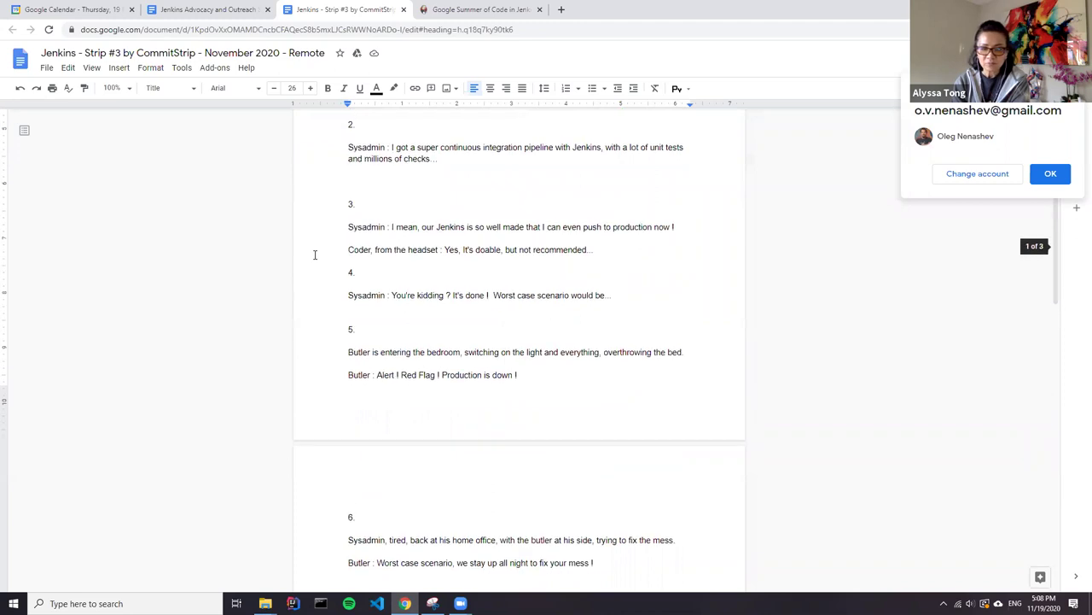
scroll(315, 255, up, 6)
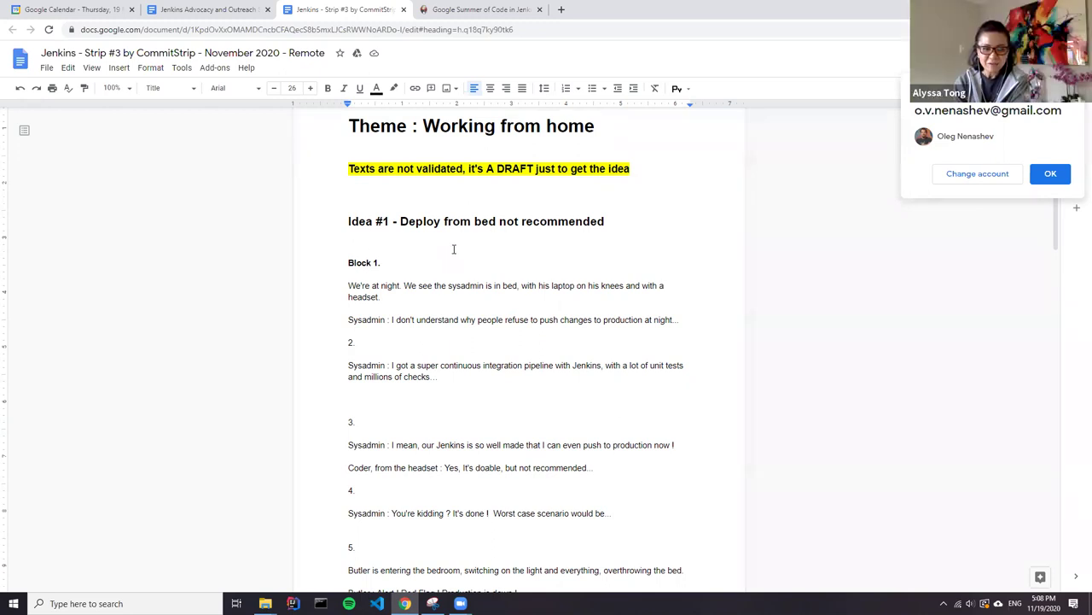
scroll(443, 246, down, 1)
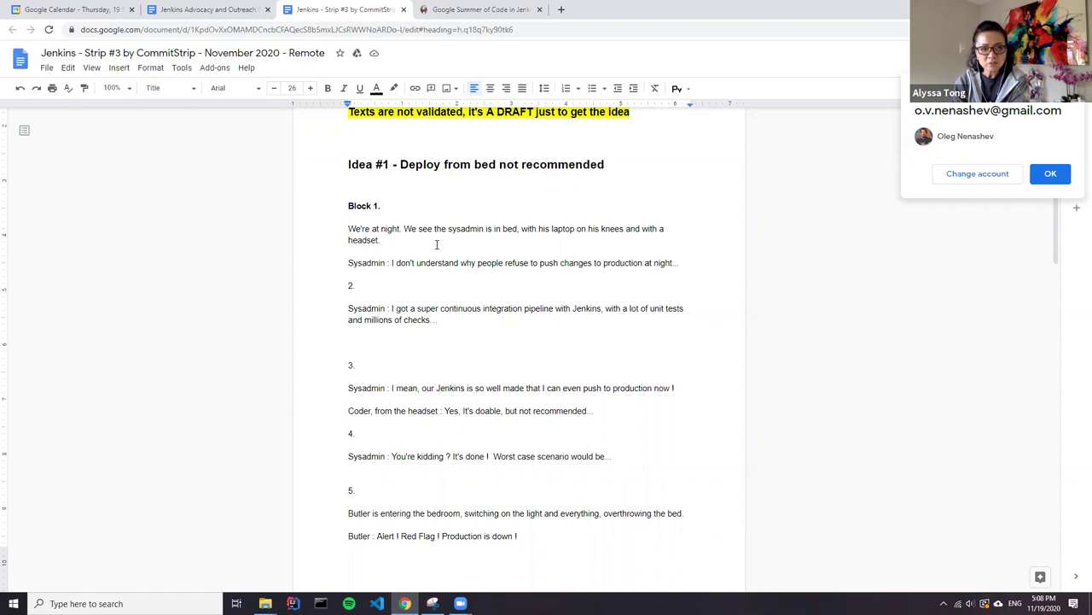
scroll(436, 244, down, 1)
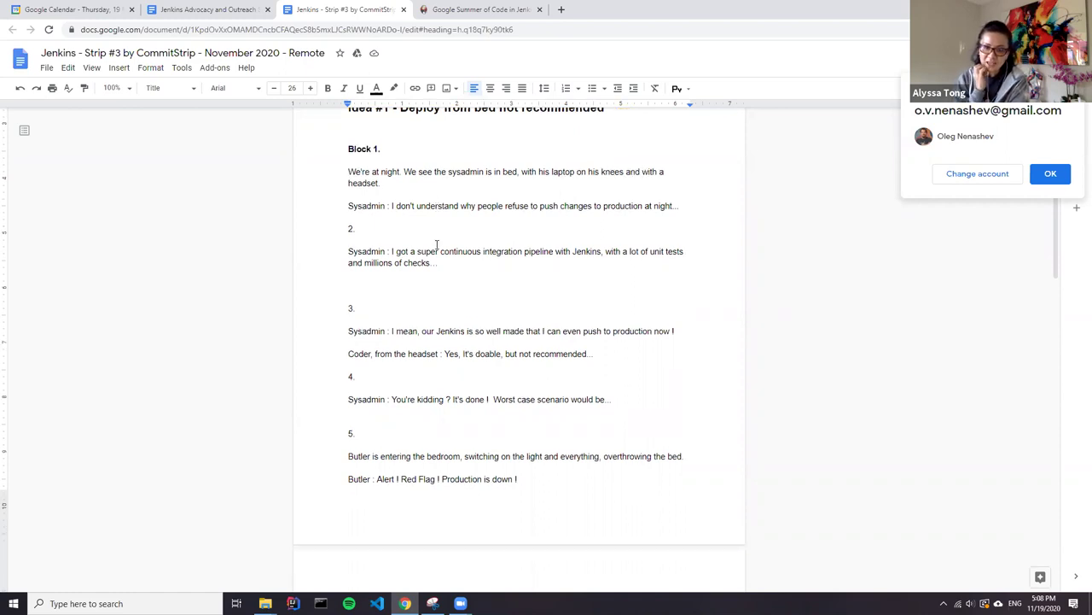
scroll(437, 244, down, 2)
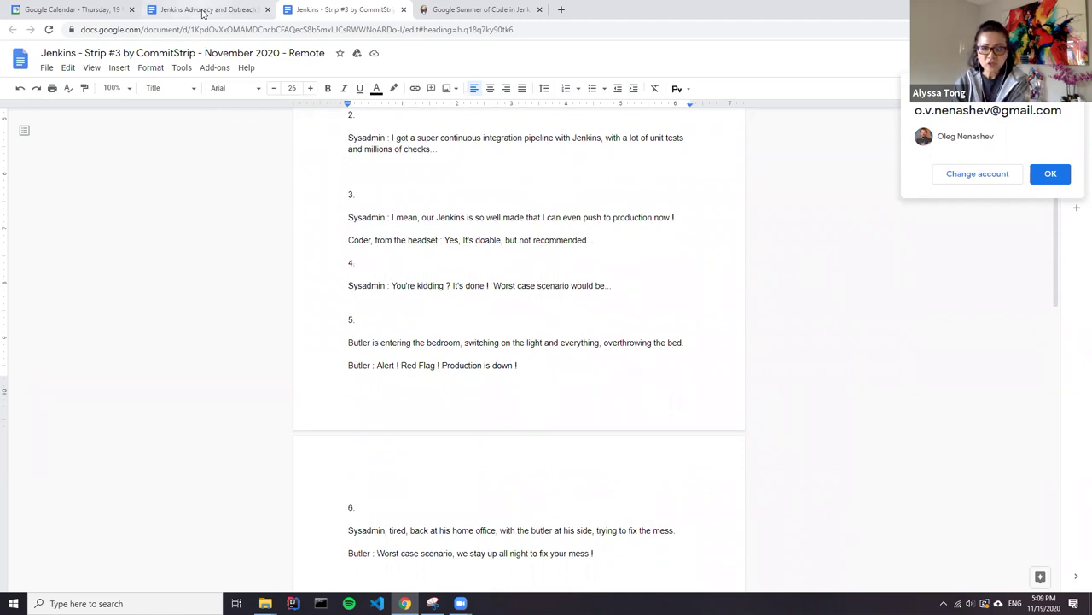
In the SIG agenda, add 'Feedback is needed!' on a new line below the WFH link.
click(205, 10)
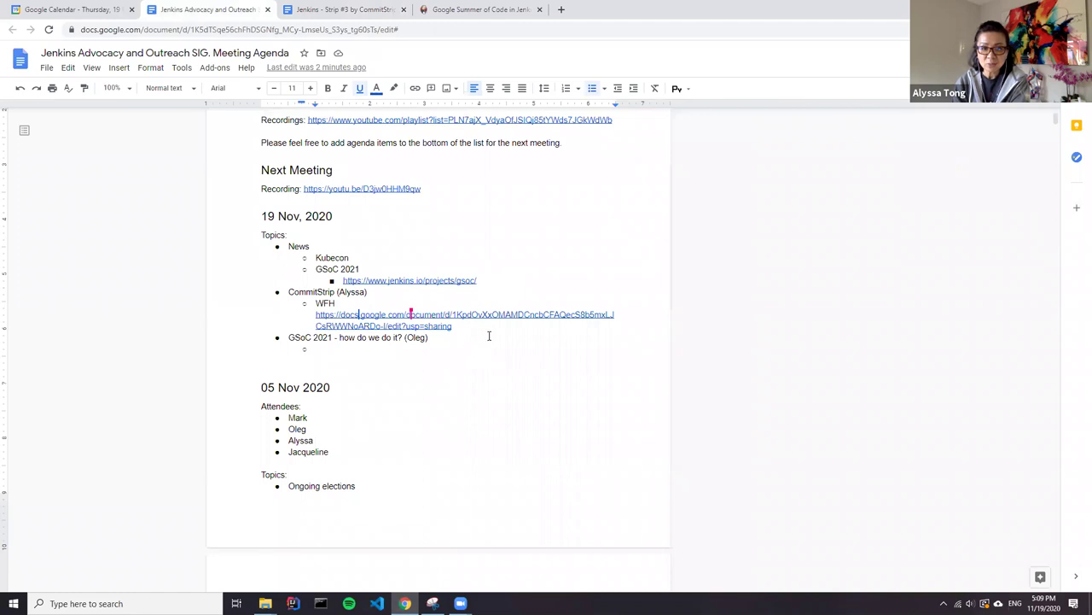
click(491, 329)
key(Return)
text(Feedbac)
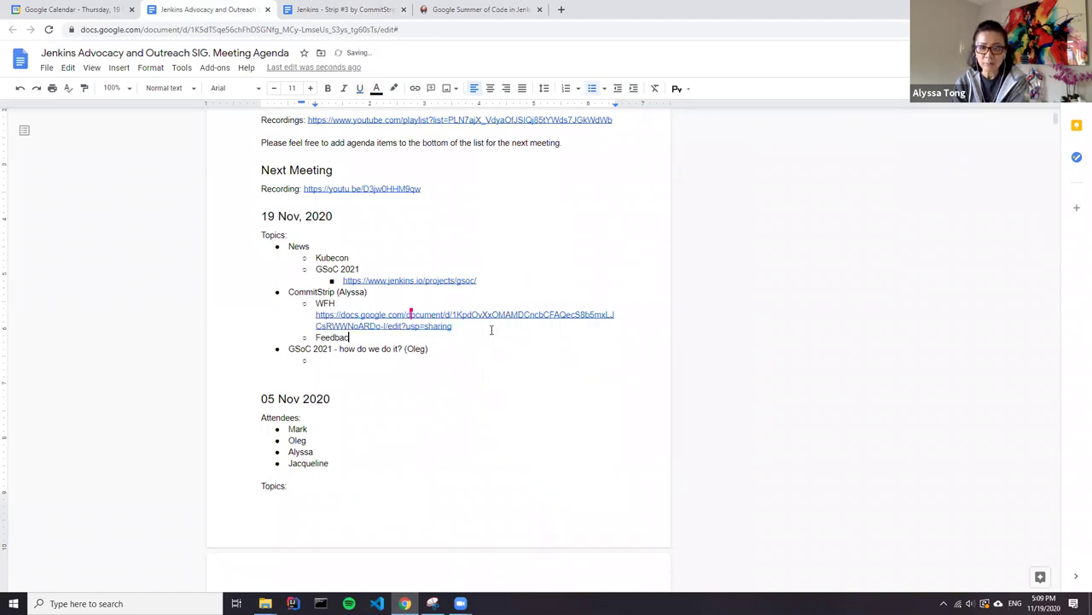
text(k is needed!)
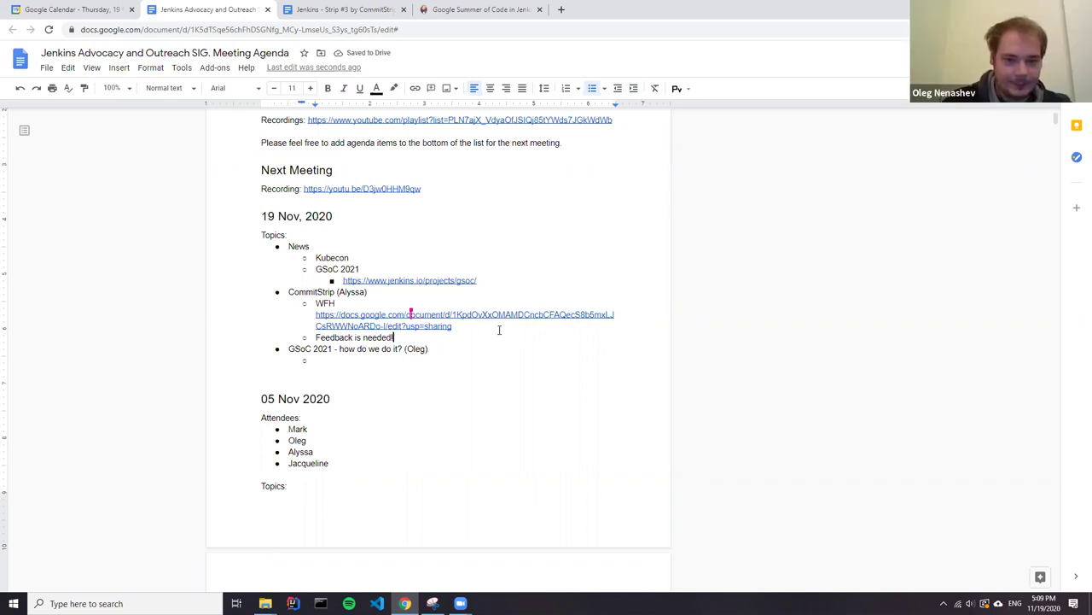
Start a nested to-do line for a collaborator beneath the 'Feedback is needed!' note.
click(478, 329)
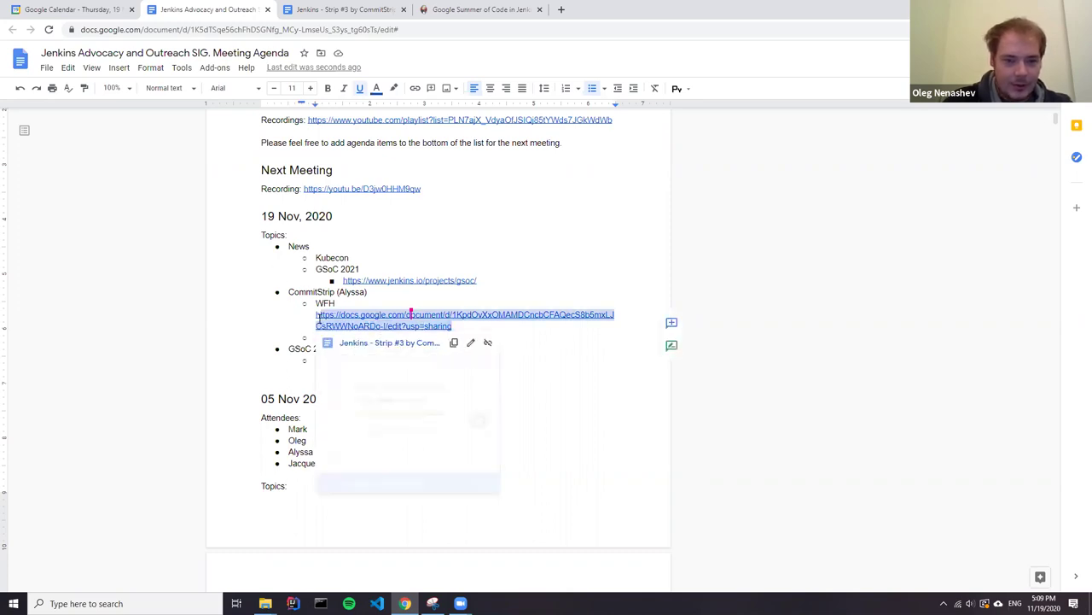
key(Up)
key(Up)
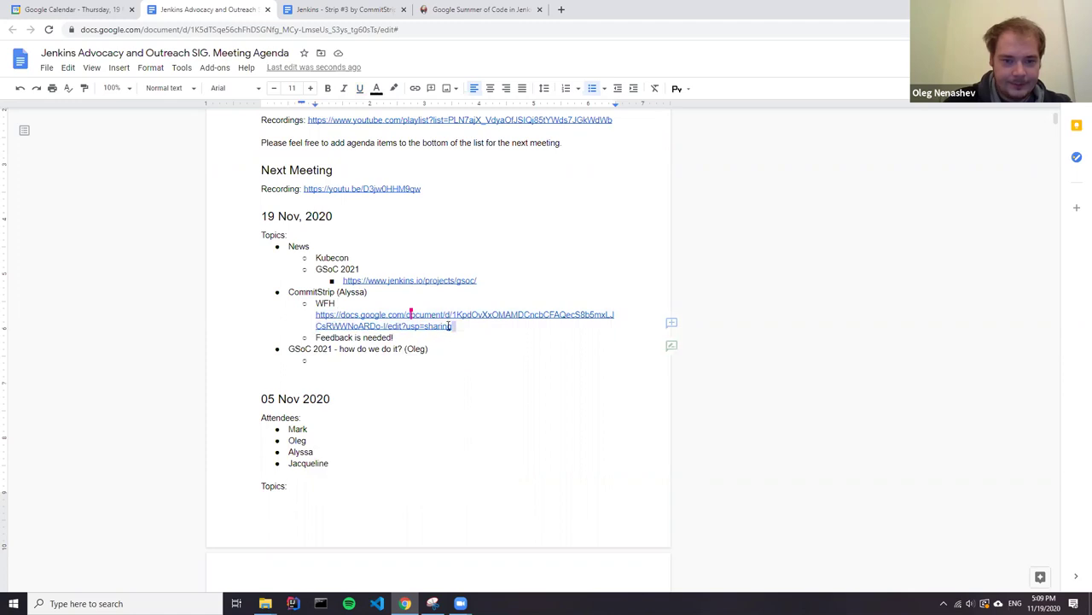
drag(452, 326, 337, 305)
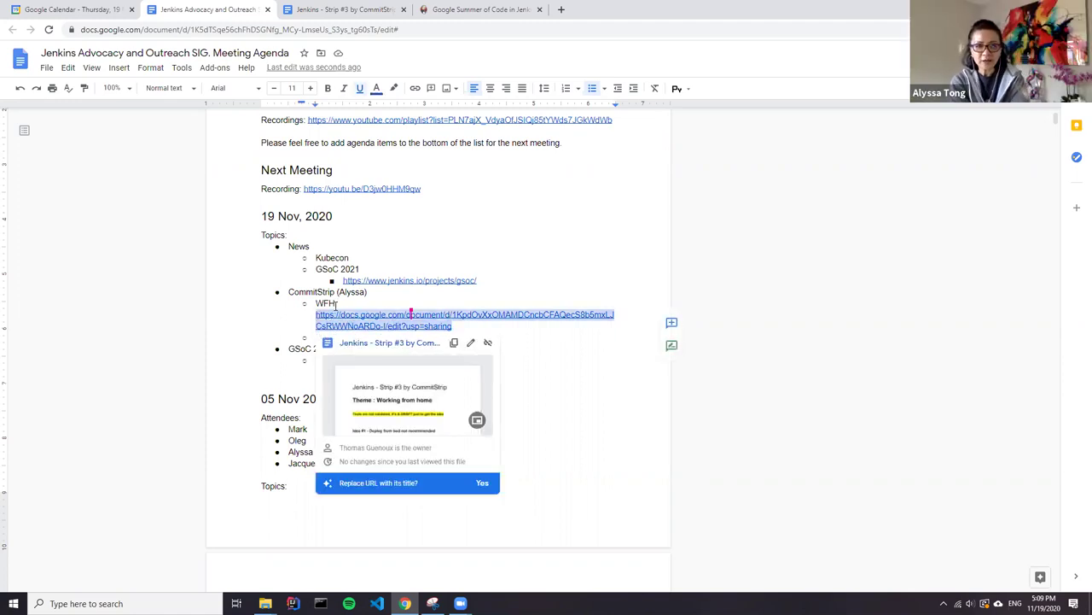
click(461, 338)
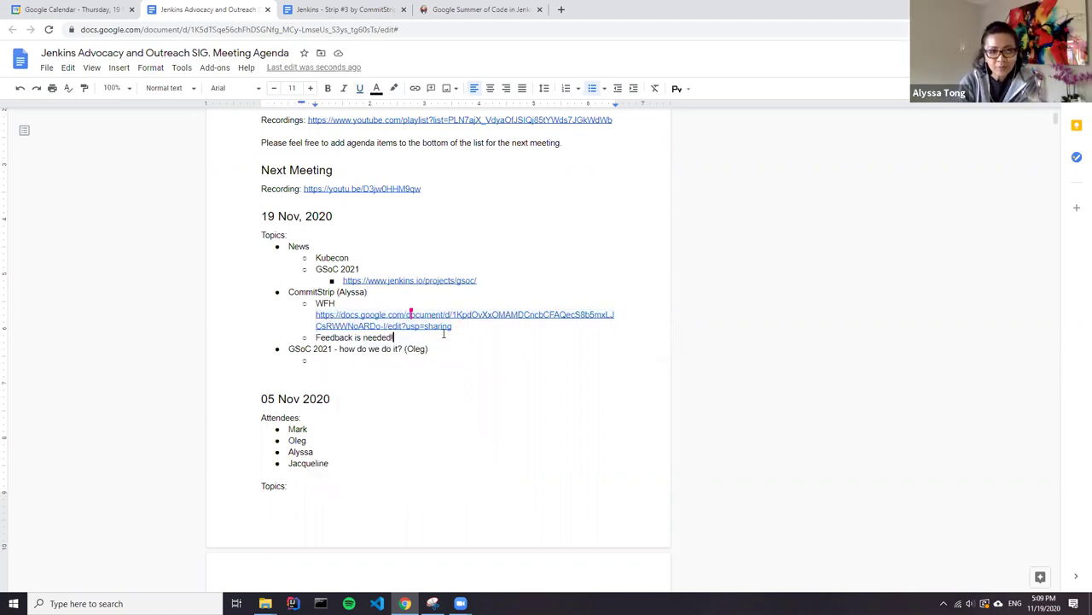
key(Return)
key(Tab)
text(Oleg todo)
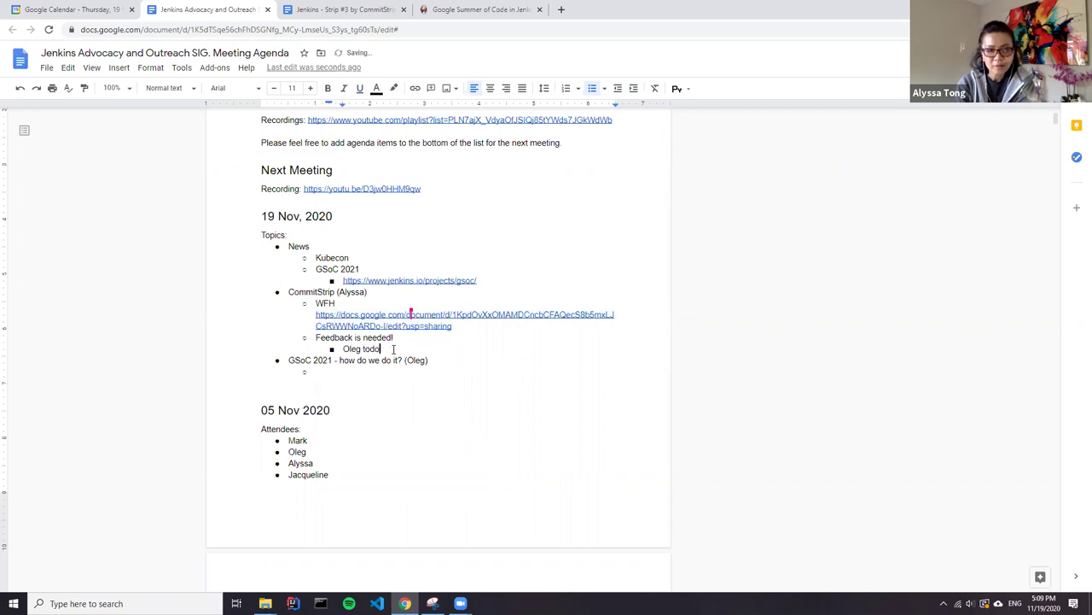
Comment on the to-do text, @-mentioning a colleague and assigning the task to them.
drag(392, 350, 345, 350)
click(672, 347)
text(@)
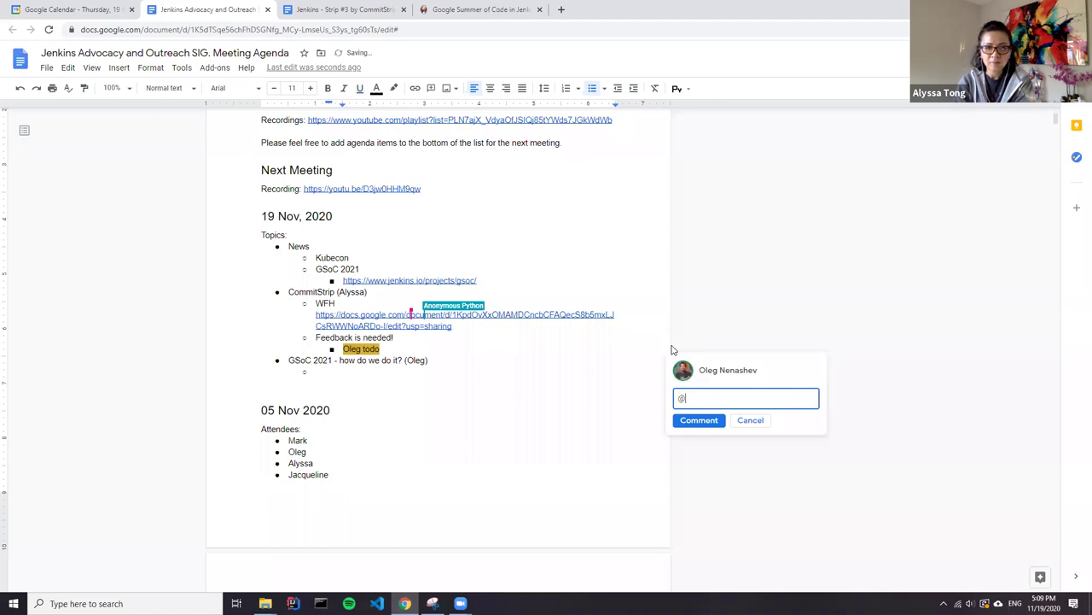
text(o.v)
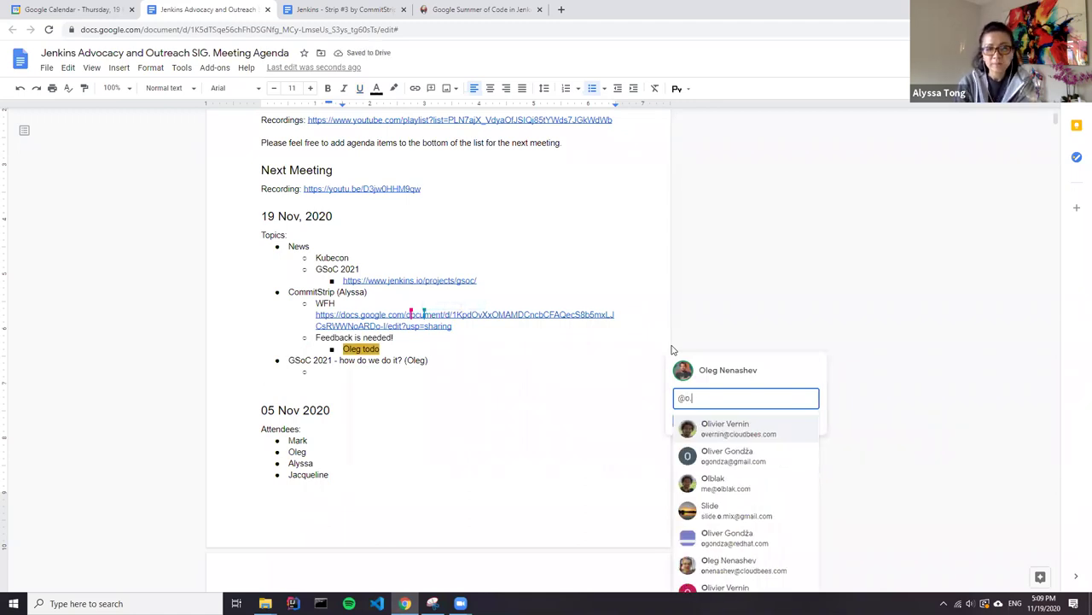
click(728, 438)
click(701, 421)
click(692, 474)
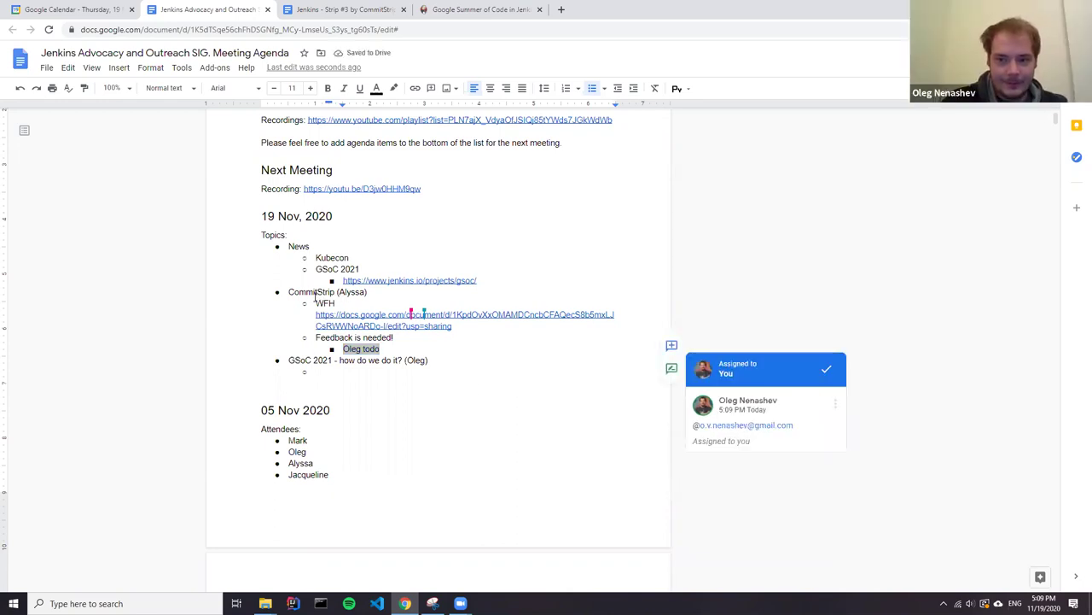
click(433, 347)
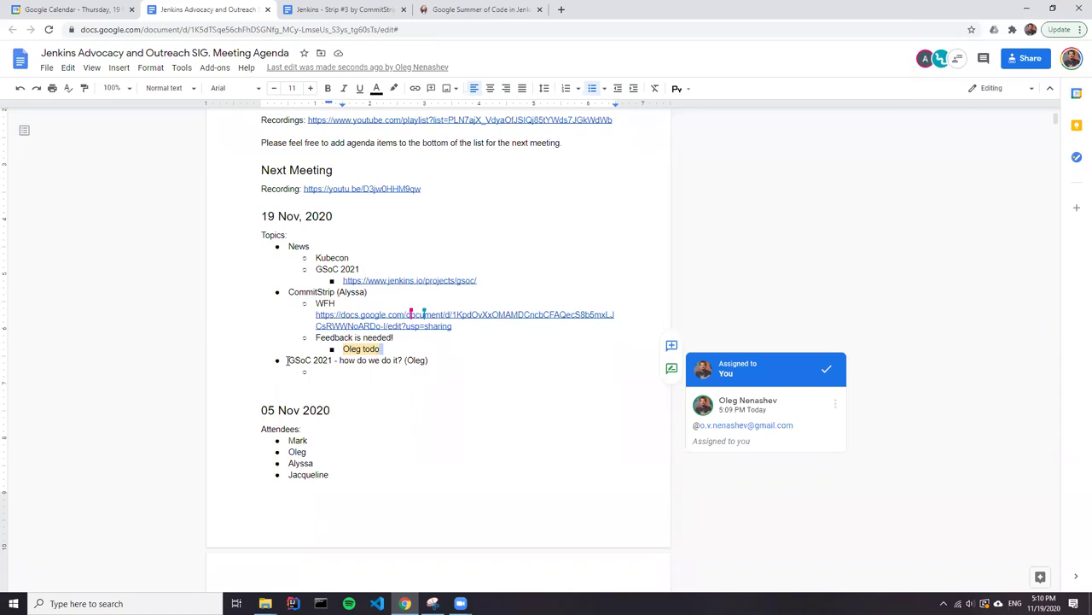
Type '(?) Unified front' in the empty sub-bullet under GSoC 2021 planning.
click(321, 373)
click(330, 371)
text((?))
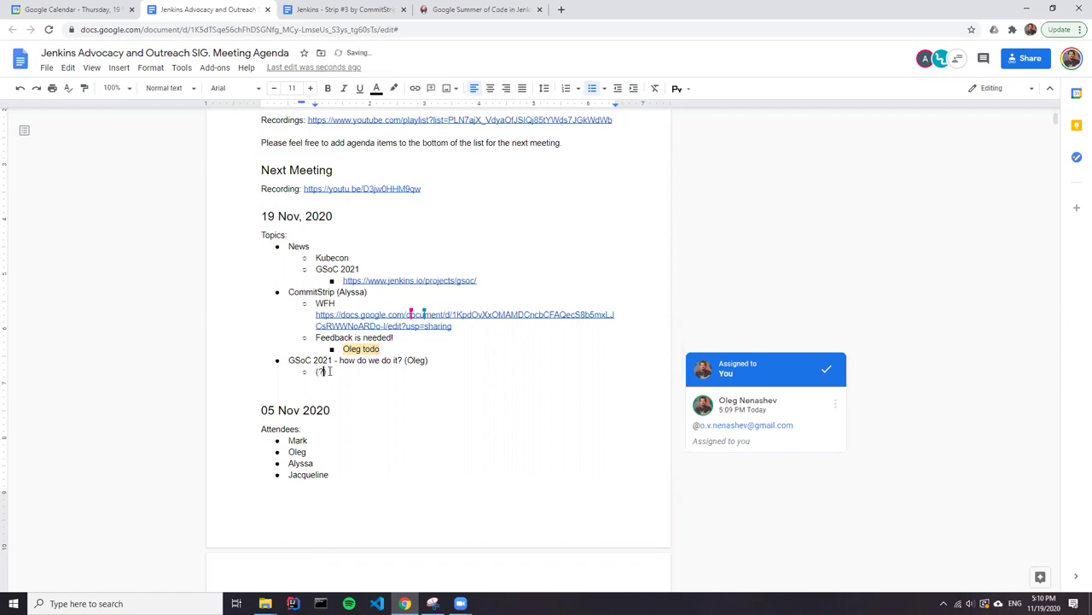
text( Unified front)
key(Return)
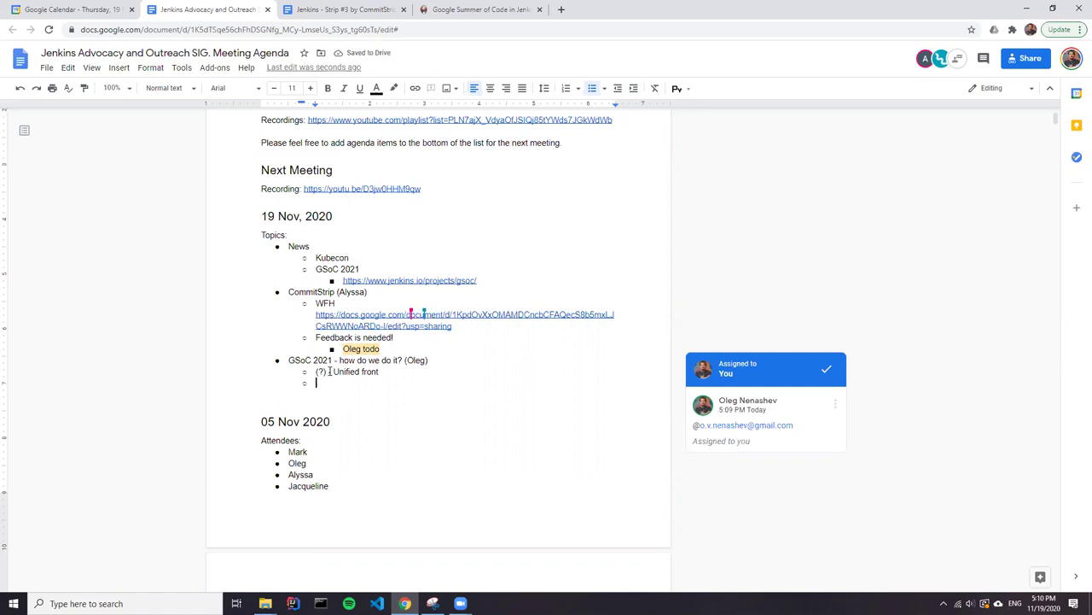
key(Left)
key(Down)
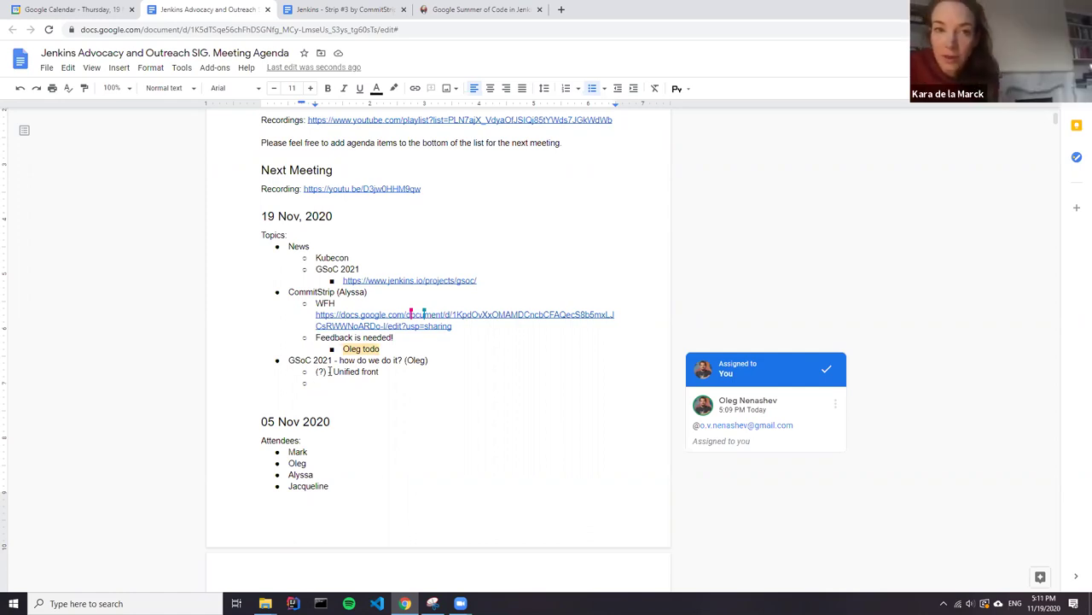
Nest two participants' +1 votes and a 'TBD?' note under it, then start a new point.
key(Tab)
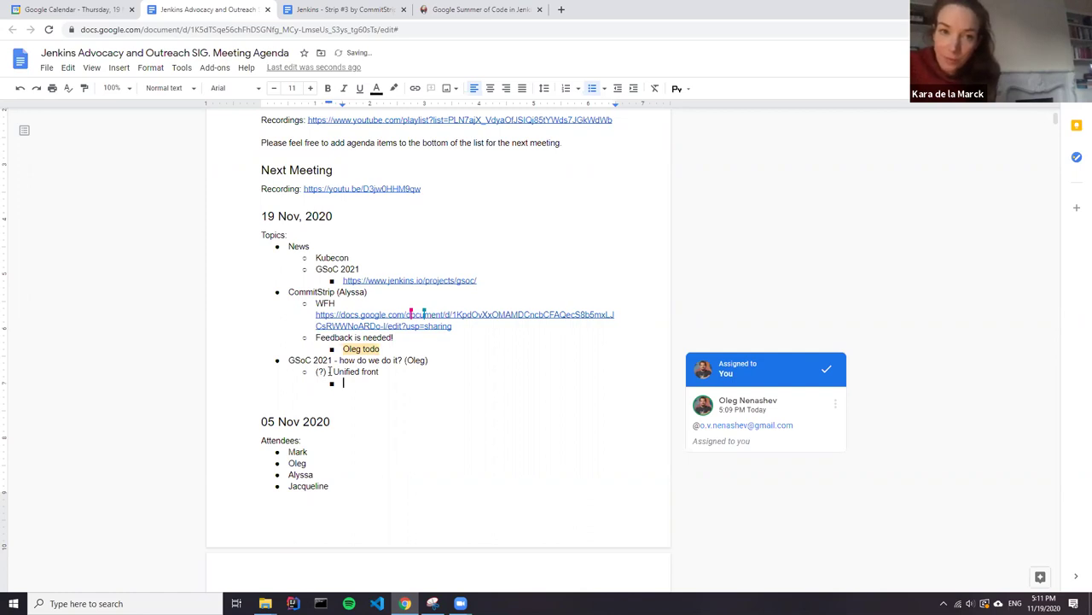
text(Kara +1)
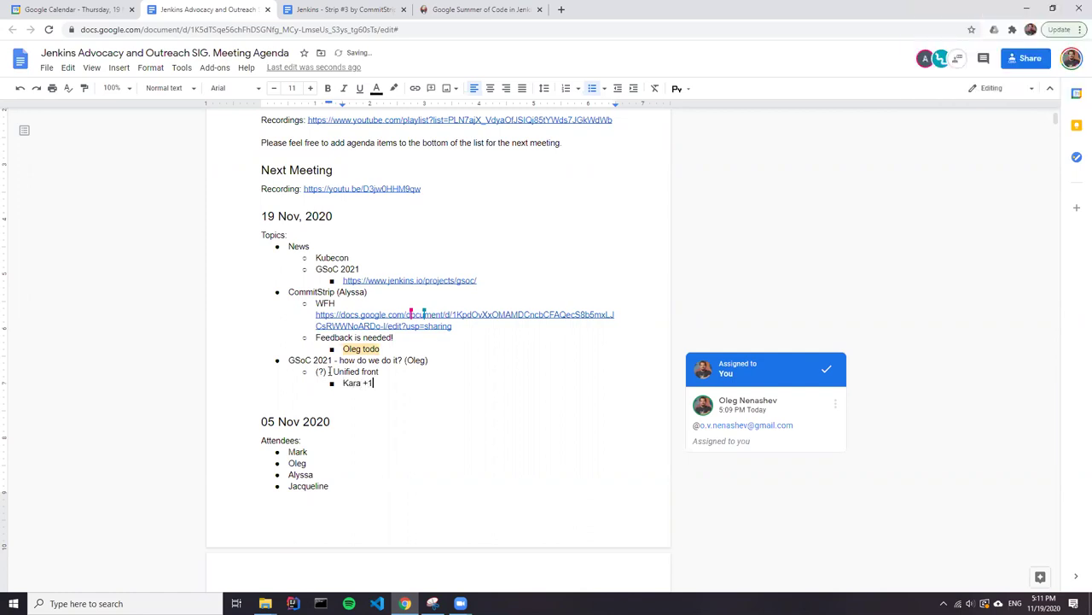
key(Return)
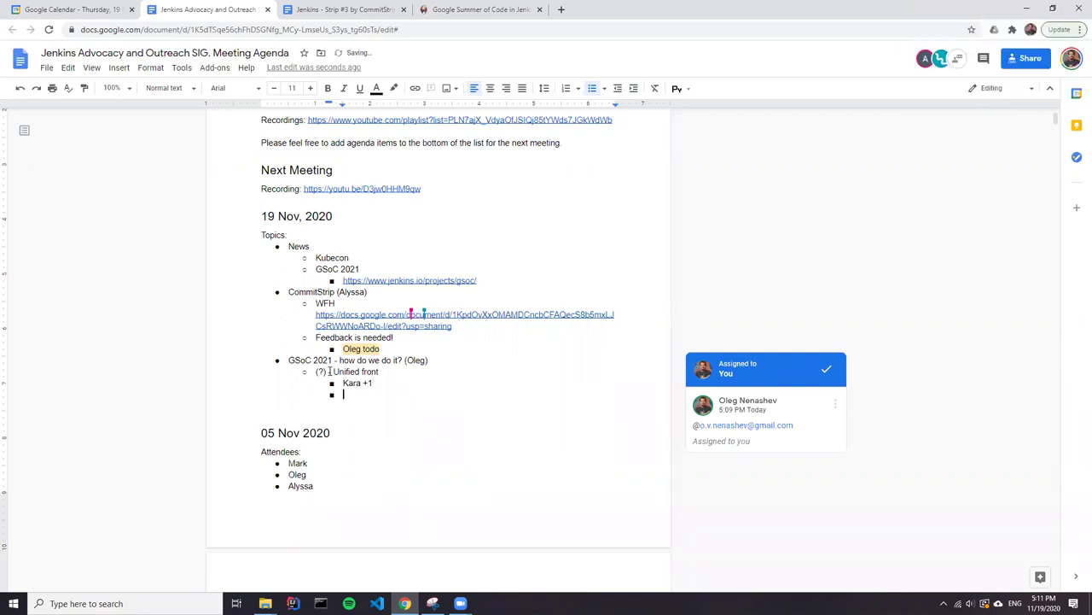
text(Oleg - TBD?)
key(Return)
key(shift+Tab)
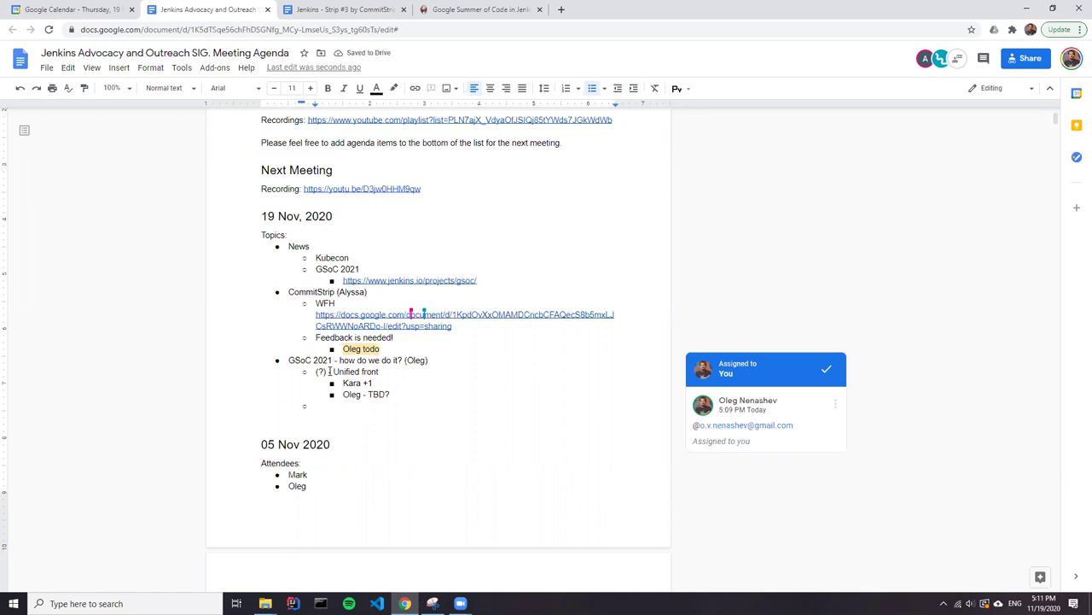
key(Up)
key(Up)
key(End)
text(, Jacqueline +1)
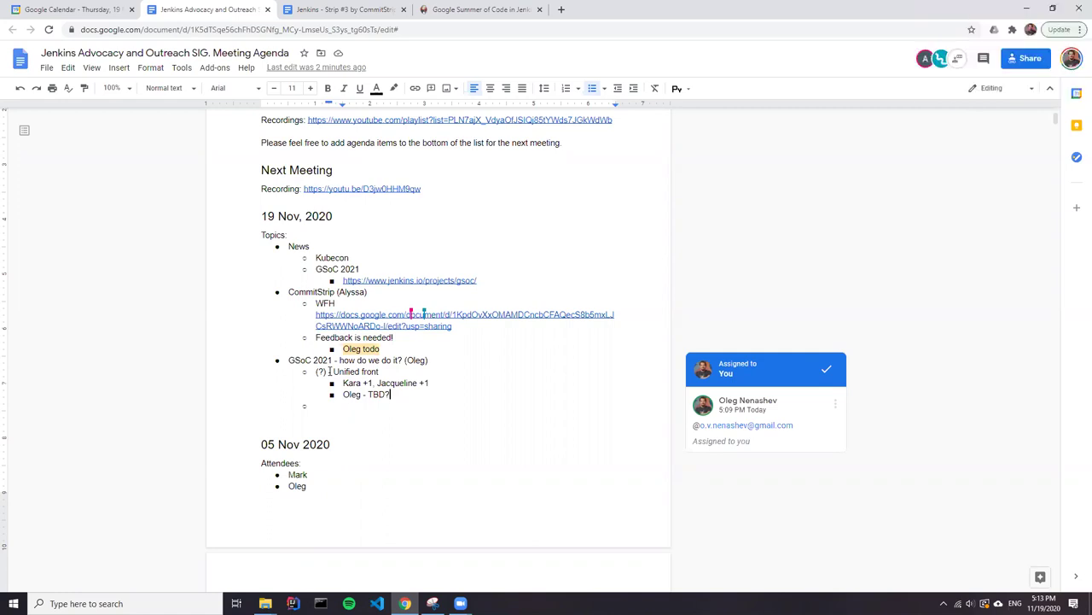
Type 'Open questions:' below the TBD note and nest 'How do we distribute slots?' beneath it.
key(Down)
text(Open question)
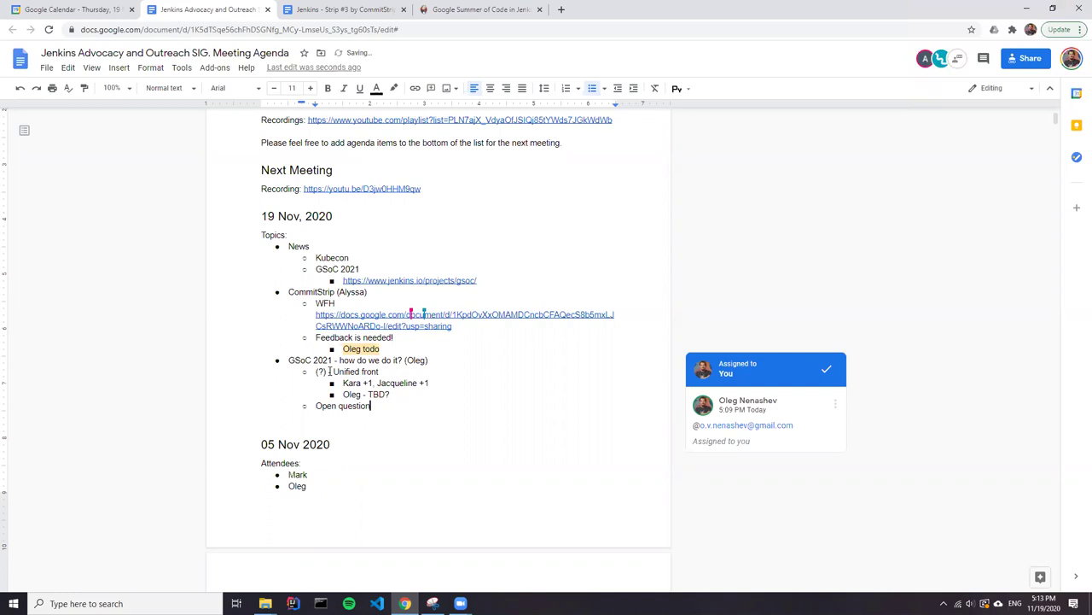
text(s:)
key(Return)
key(Tab)
text(How do we )
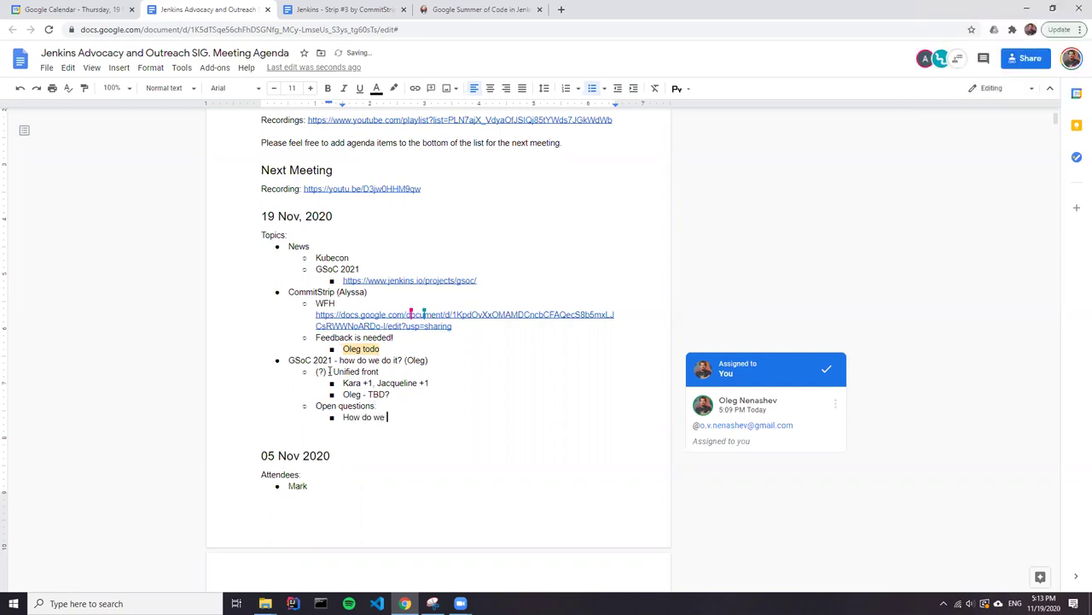
text(distribute slots?)
key(Return)
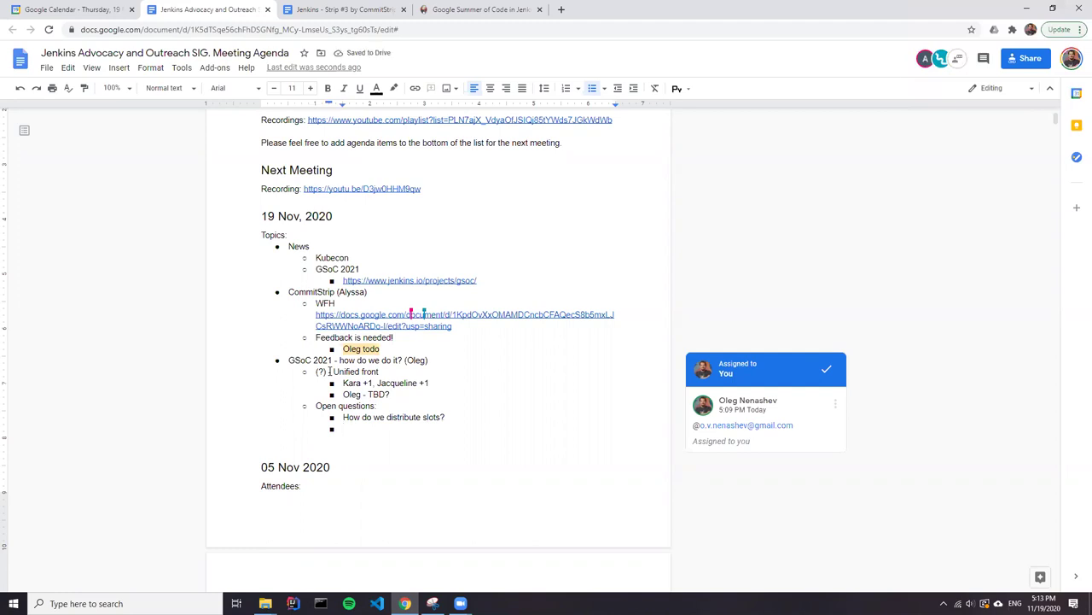
key(BackSpace)
Restore the bullet, type 'Decision needed by mid-Jan', and remove the extra empty line after it.
key(Return)
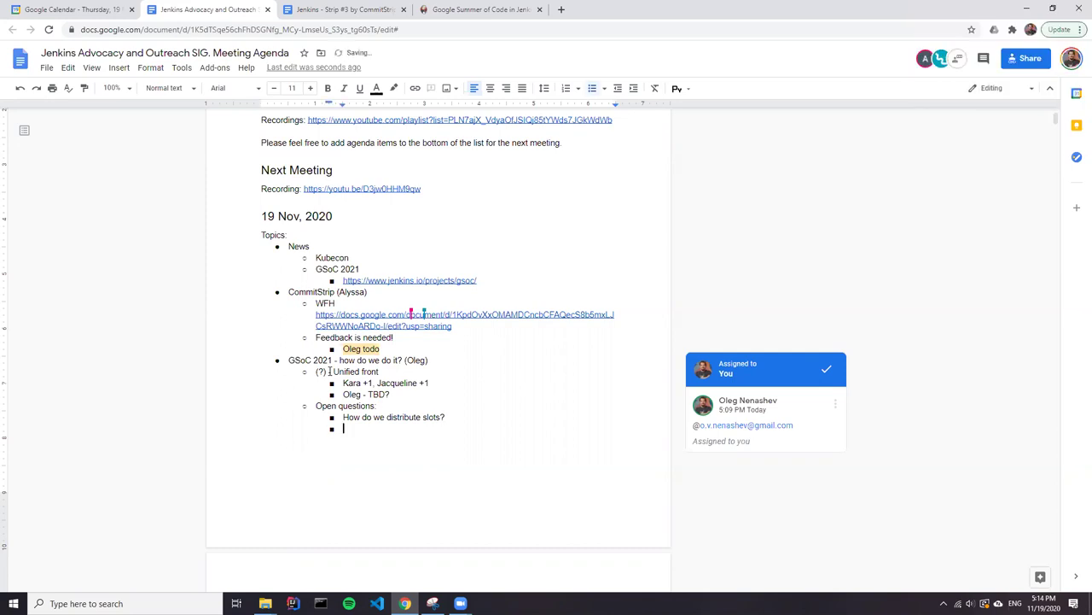
text(Decision needed by mid-Jan)
key(Return)
key(Return)
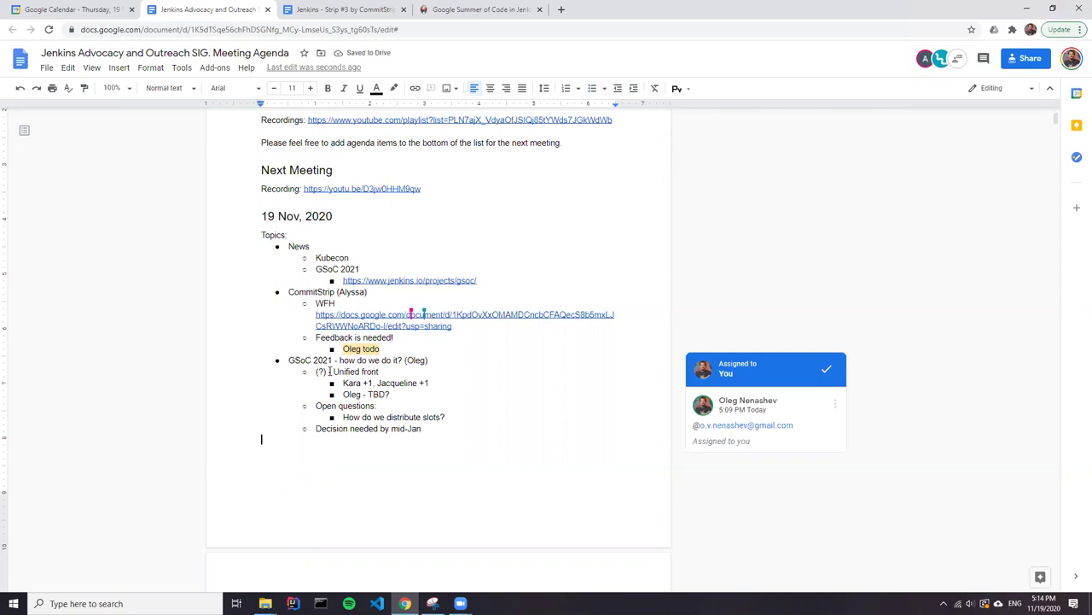
key(BackSpace)
key(BackSpace)
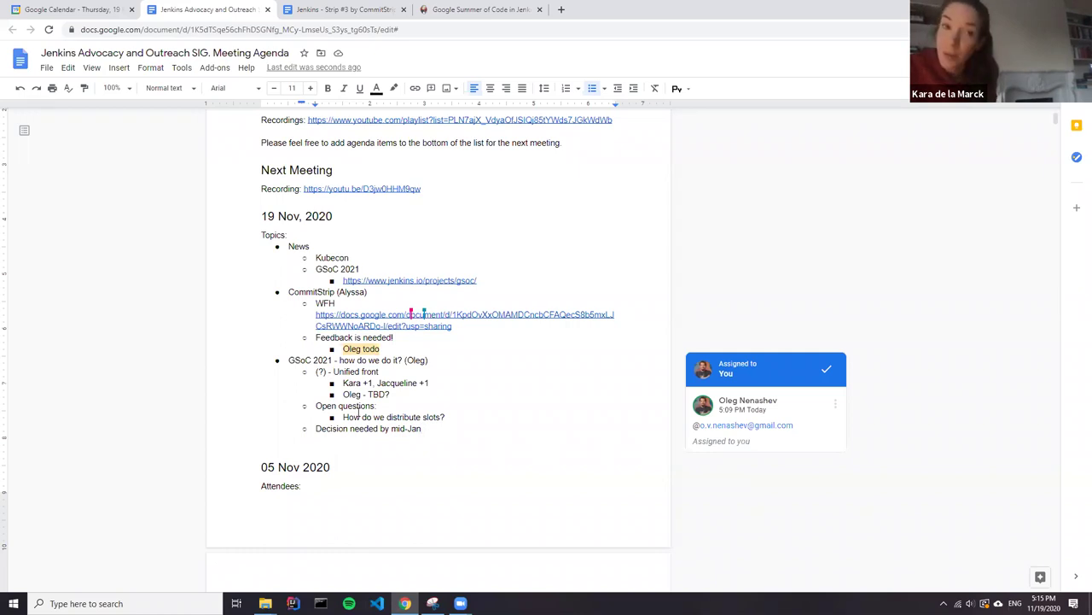
Place the cursor at the start of the GSoC 2021 topic line.
click(141, 364)
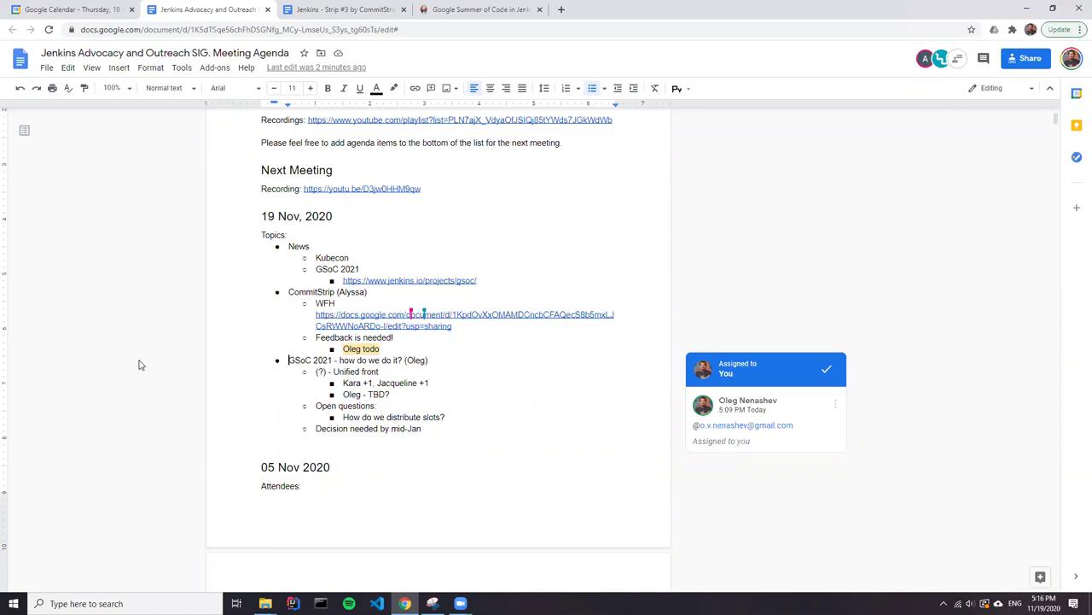
Insert '03 Dec, 2020' above the 19 Nov heading with a bulleted 'GSoC 2021 - planning' item.
click(262, 217)
key(Return)
key(Up)
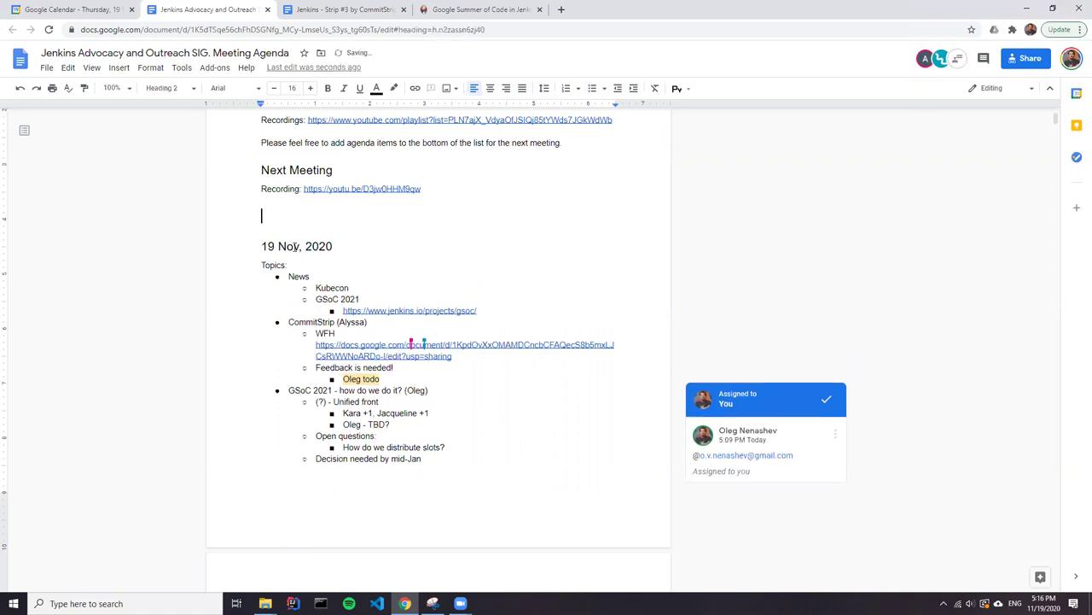
text(03 Dec, 2020)
key(Return)
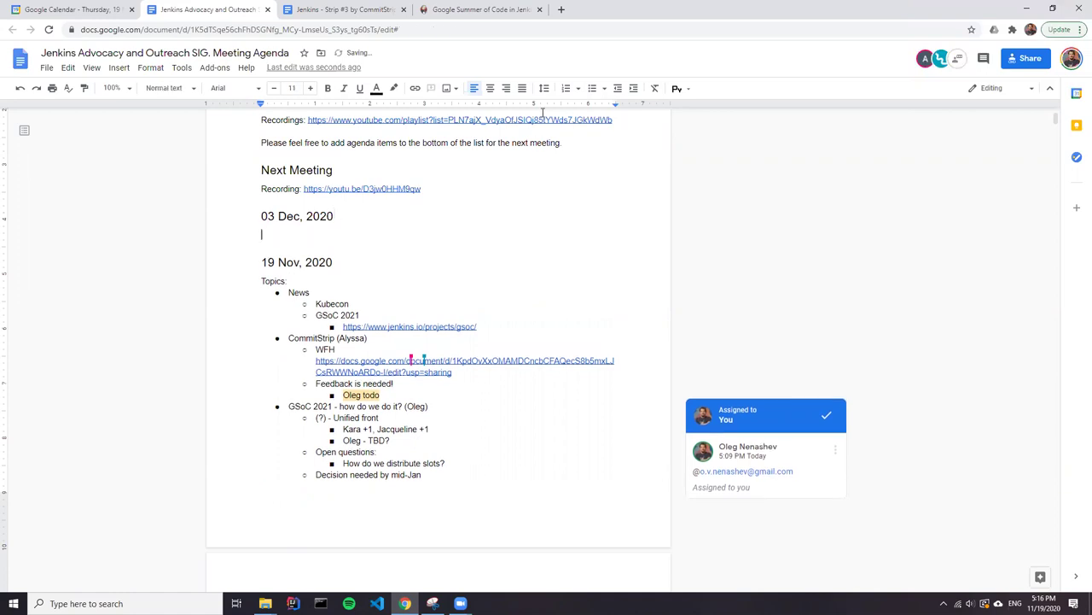
click(591, 88)
text(GSoC 2021 - planning)
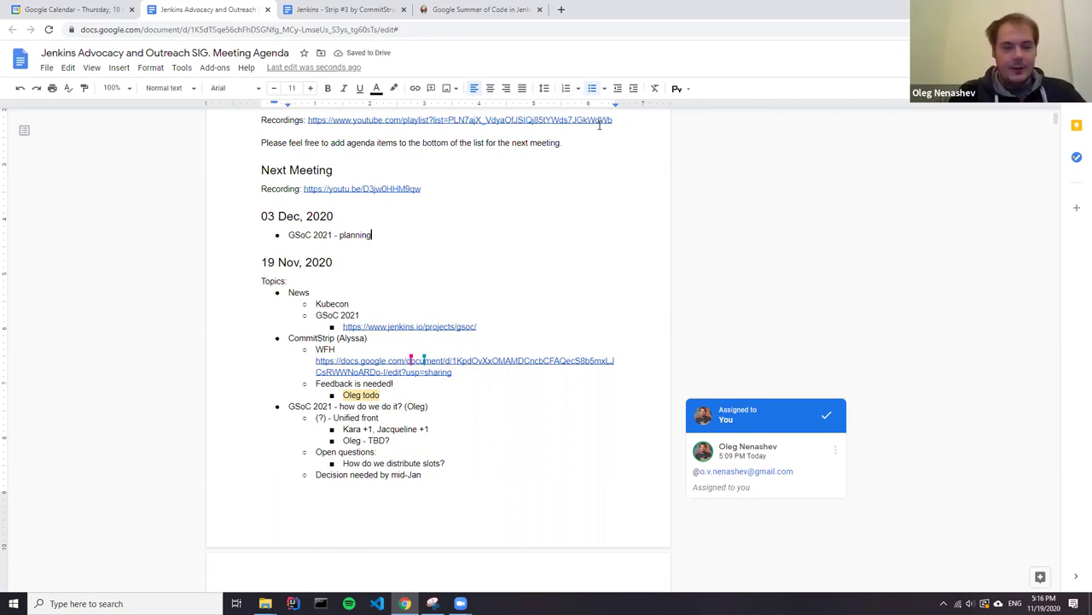
Add a bullet after 'Decision needed by mid-Jan' and outdent it to the top level.
key(Down)
key(Down)
key(Down)
key(Down)
key(Down)
key(Down)
key(Down)
key(Down)
key(Down)
key(Down)
key(Down)
key(Down)
key(Down)
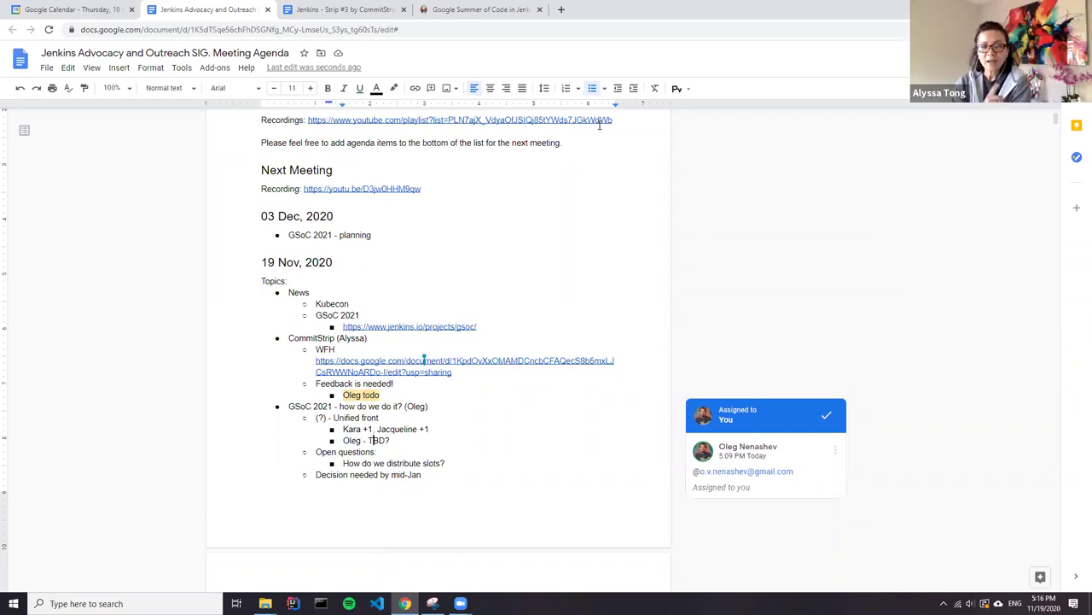
key(Down)
key(Down)
key(Down)
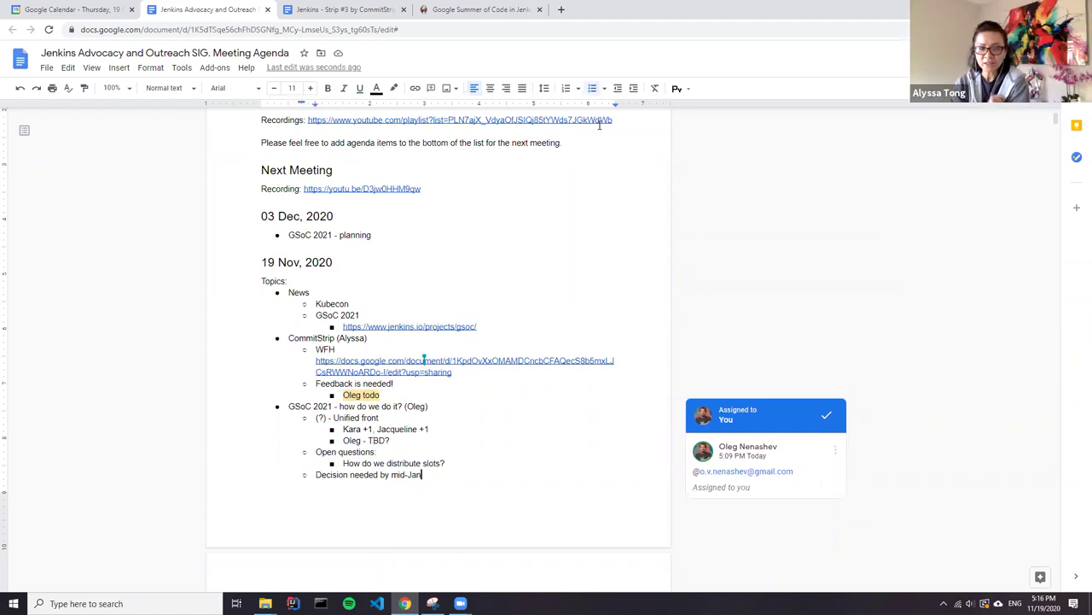
key(Return)
key(shift+Tab)
key(shift+Tab)
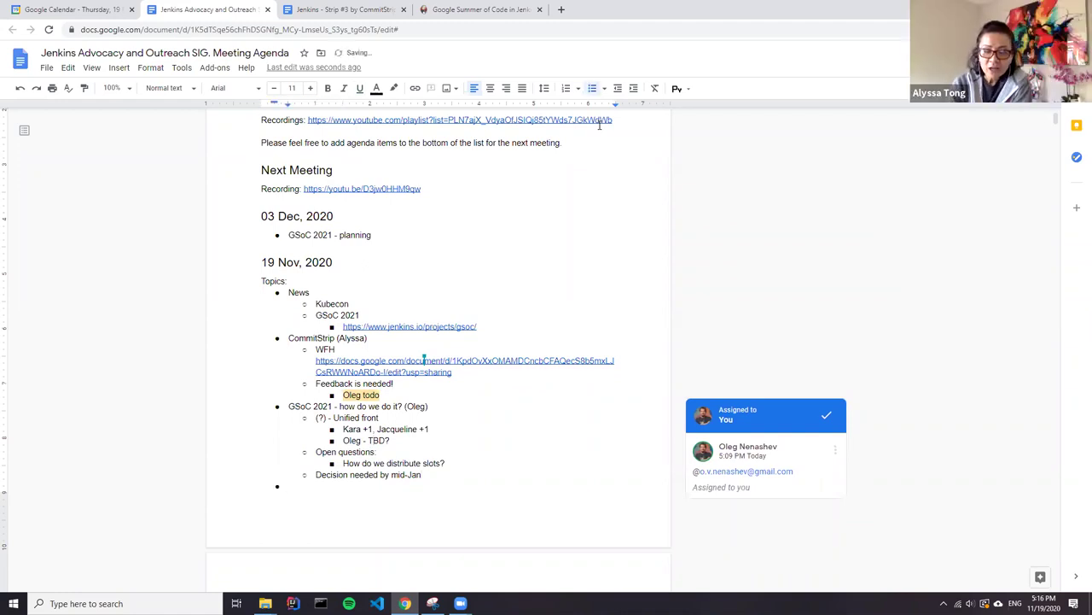